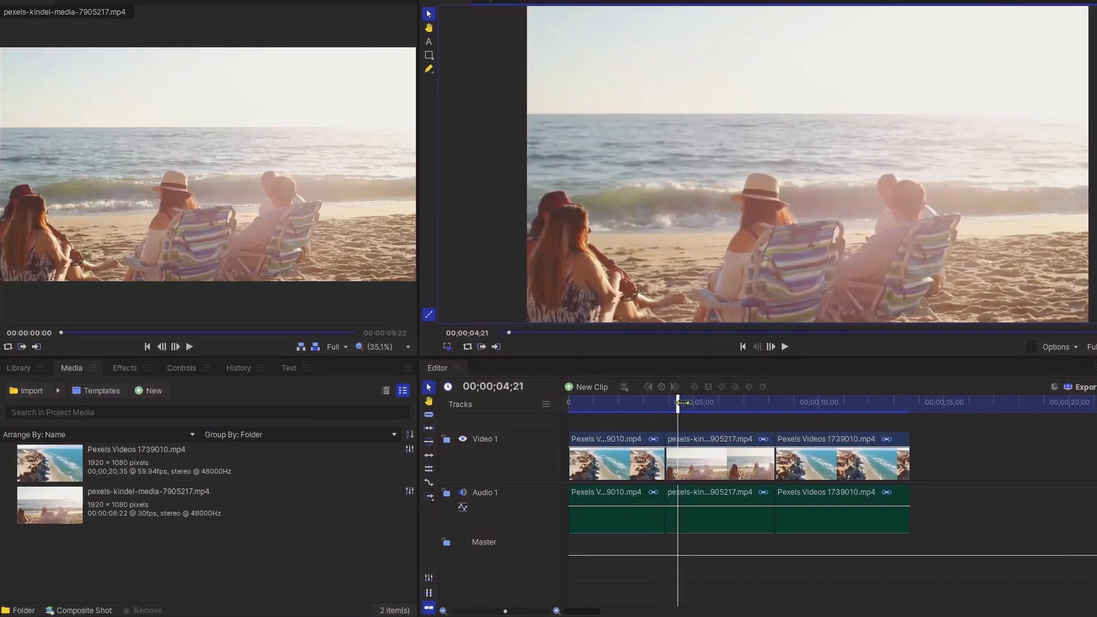
Step: Apply the Timecode effect from the effects library to the first clip on the timeline
{"action": "left_click", "coordinate": [613, 404]}
{"action": "left_click", "coordinate": [124, 369]}
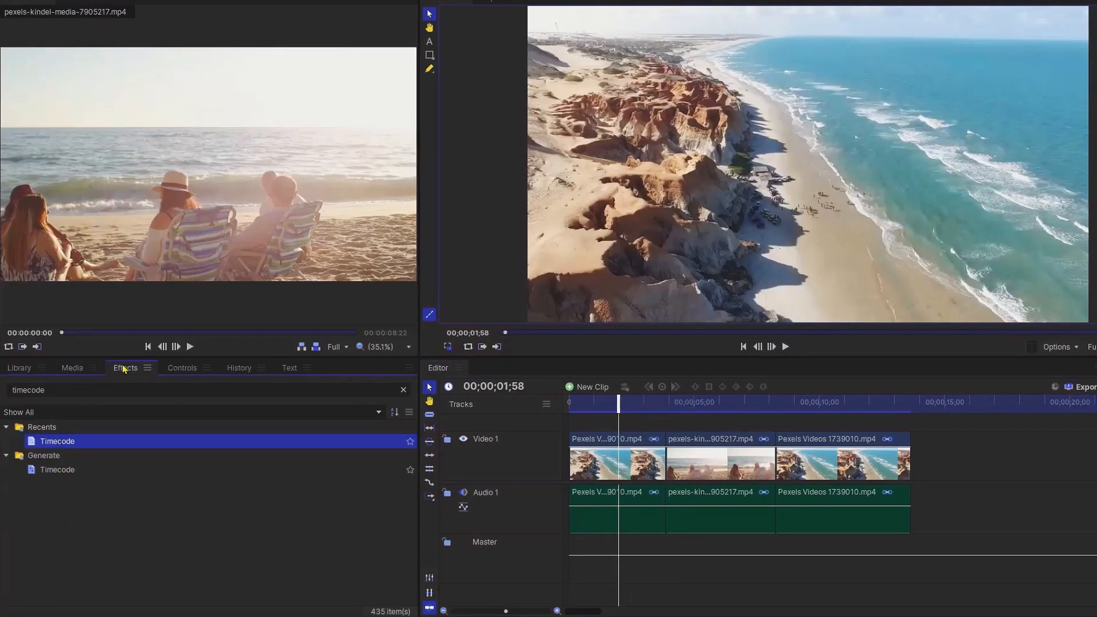
{"action": "left_click_drag", "start_coordinate": [57, 442], "coordinate": [582, 457]}
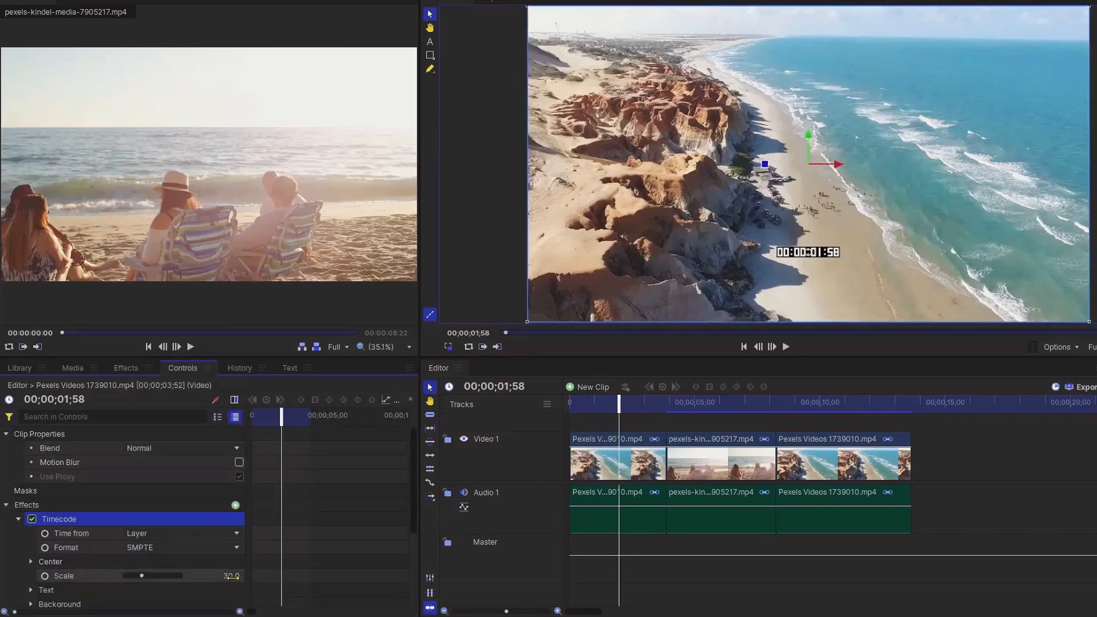
Step: Set the Timecode effect's scale to 70
{"action": "left_click", "coordinate": [232, 577]}
{"action": "type", "text": "70"}
{"action": "key", "text": "Return"}
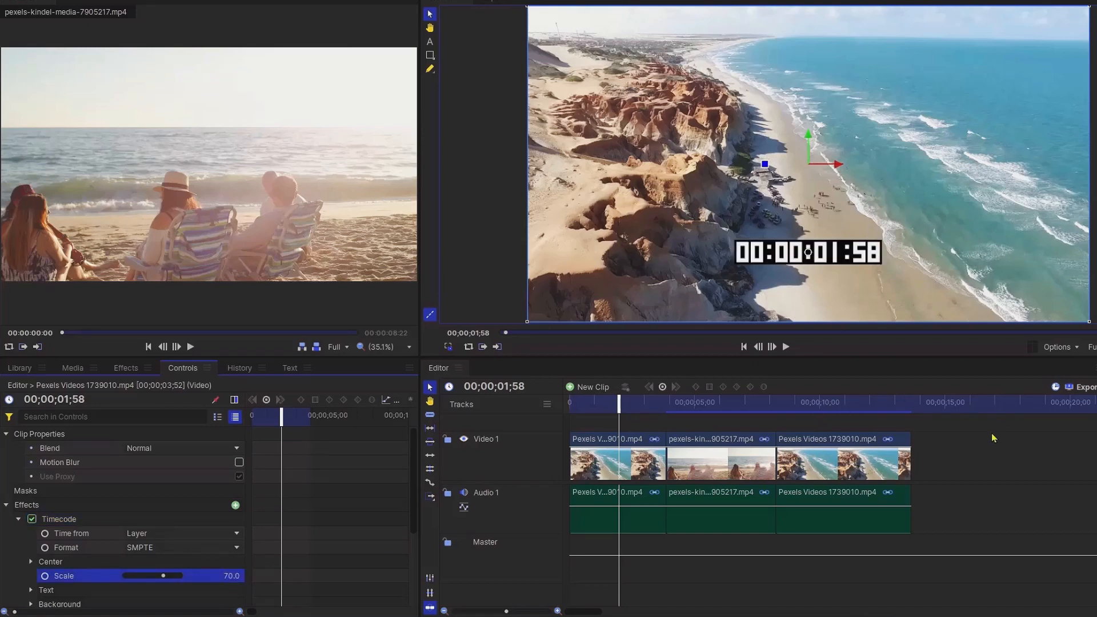
Step: Play the sequence from the start to preview the timecode overlay
{"action": "left_click_drag", "start_coordinate": [623, 398], "coordinate": [570, 398]}
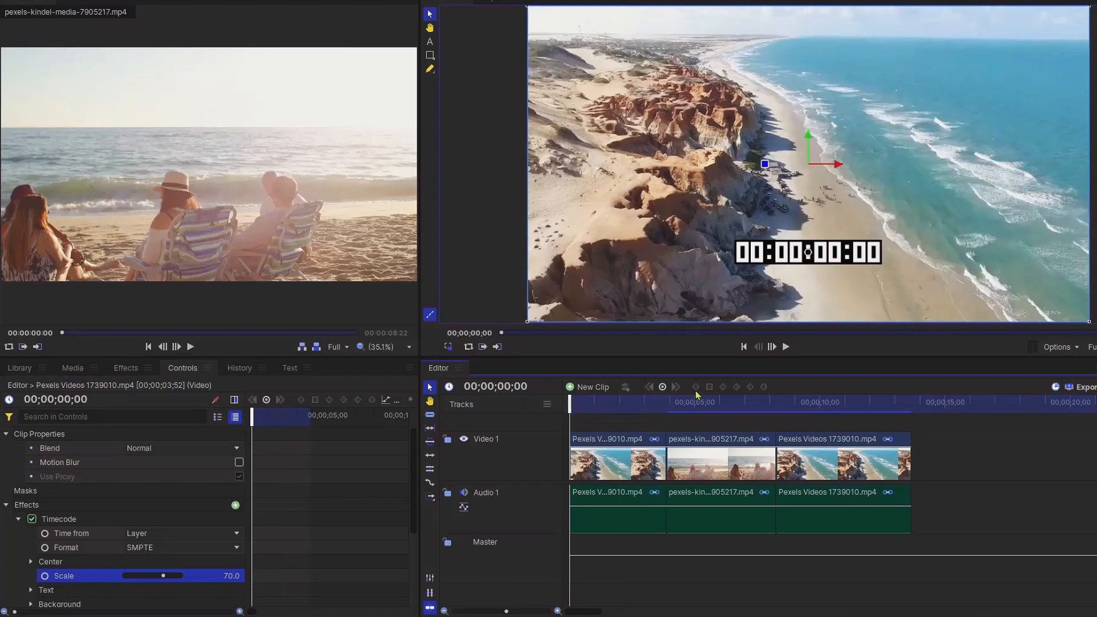
{"action": "left_click", "coordinate": [786, 347]}
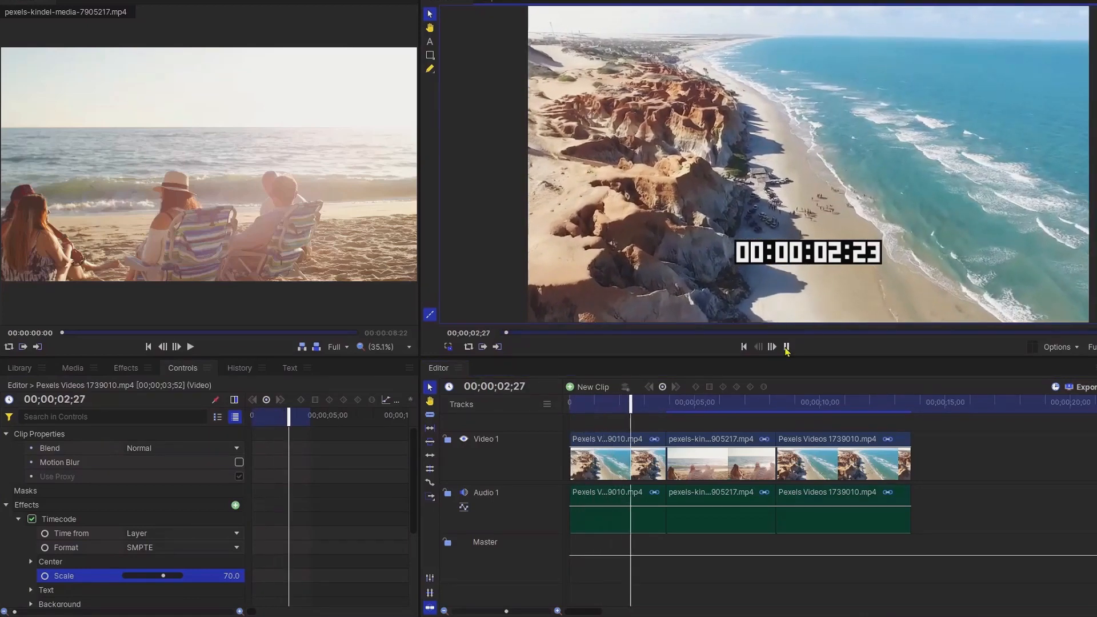
{"action": "left_click", "coordinate": [787, 347]}
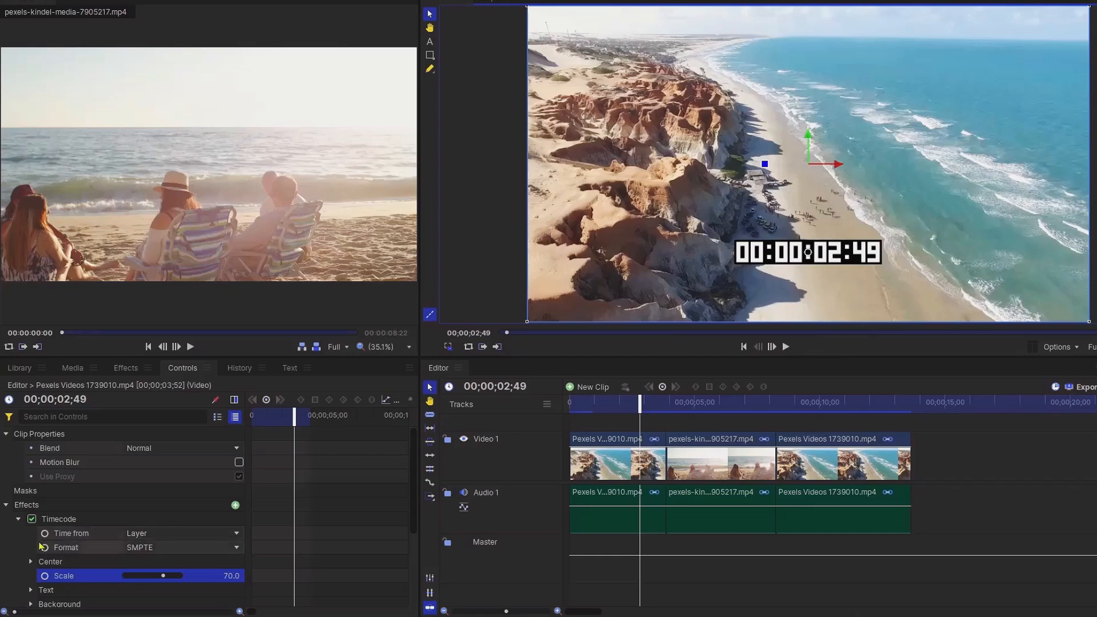
Step: Try a yellow colour for the timecode text, then undo the colour change
{"action": "scroll", "coordinate": [53, 536], "scroll_direction": "down", "scroll_amount": 3}
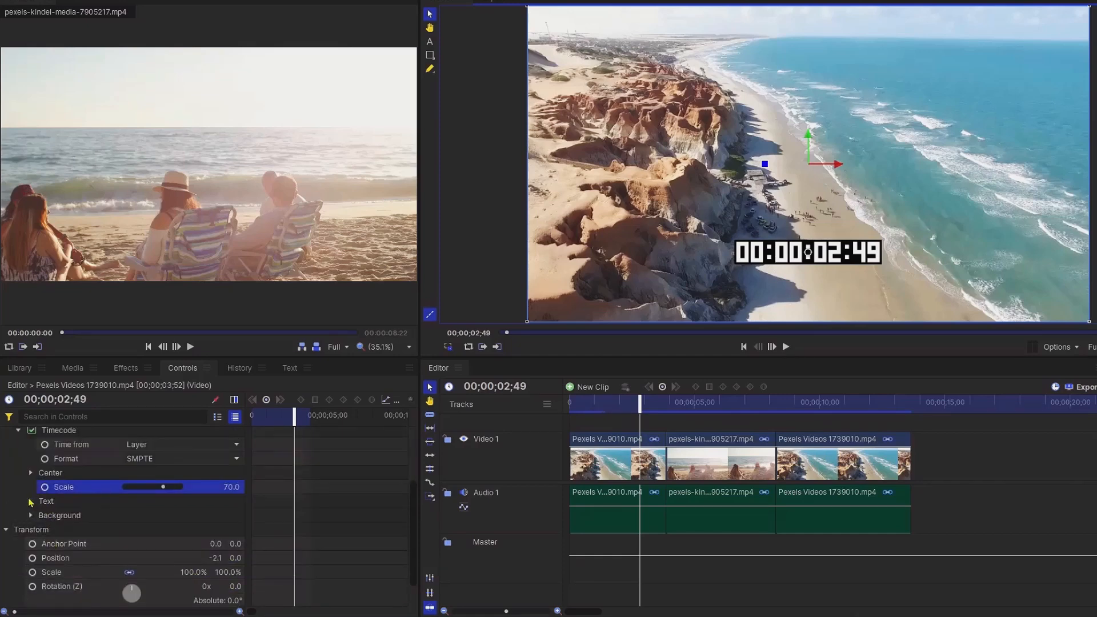
{"action": "left_click", "coordinate": [31, 501]}
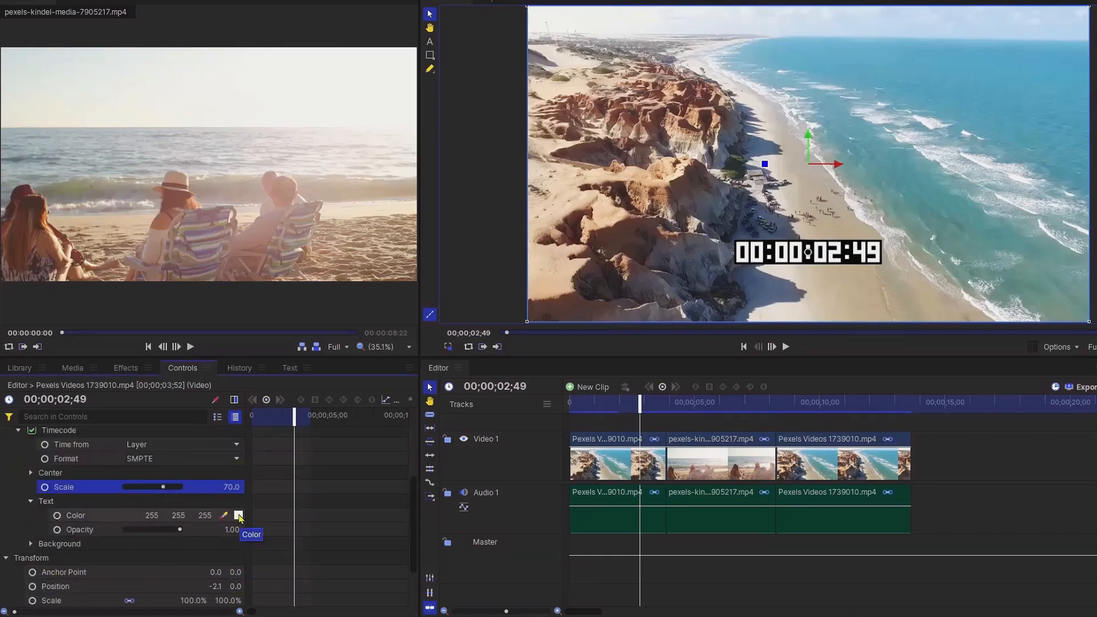
{"action": "left_click", "coordinate": [239, 517]}
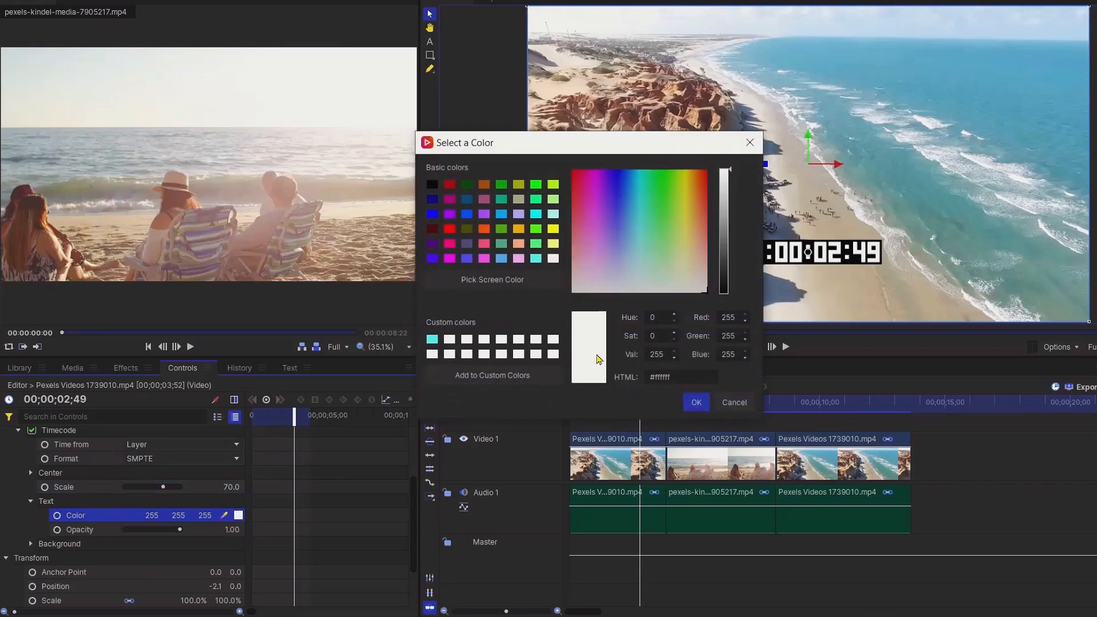
{"action": "left_click", "coordinate": [553, 228]}
{"action": "left_click", "coordinate": [699, 403]}
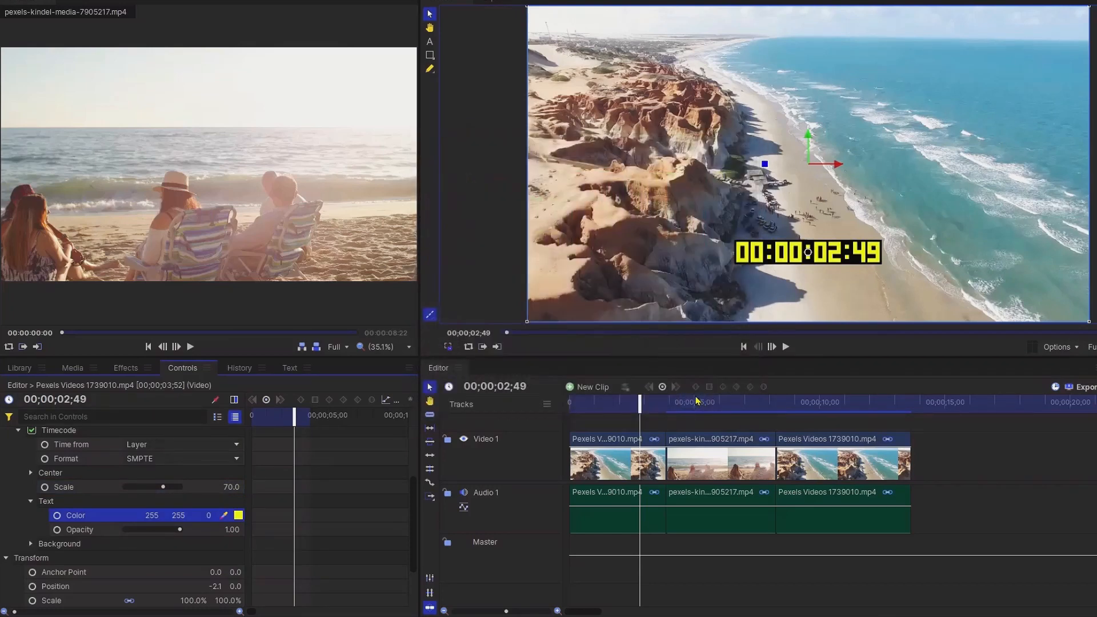
{"action": "key", "text": "ctrl+z"}
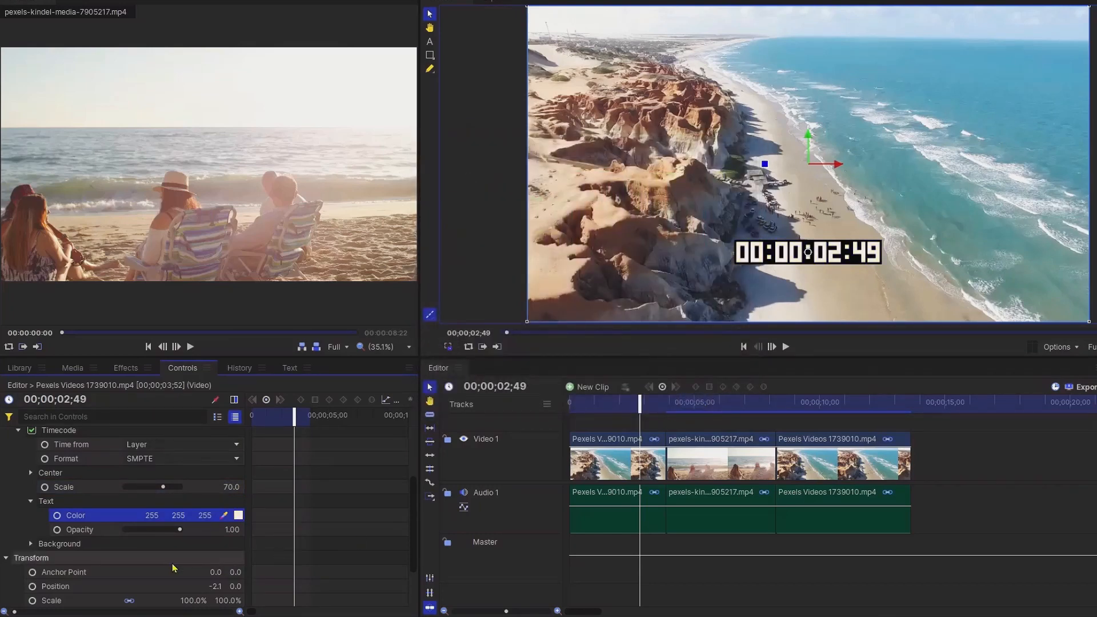
Step: Expand the timecode background settings and review its colour in the colour picker
{"action": "left_click", "coordinate": [30, 544]}
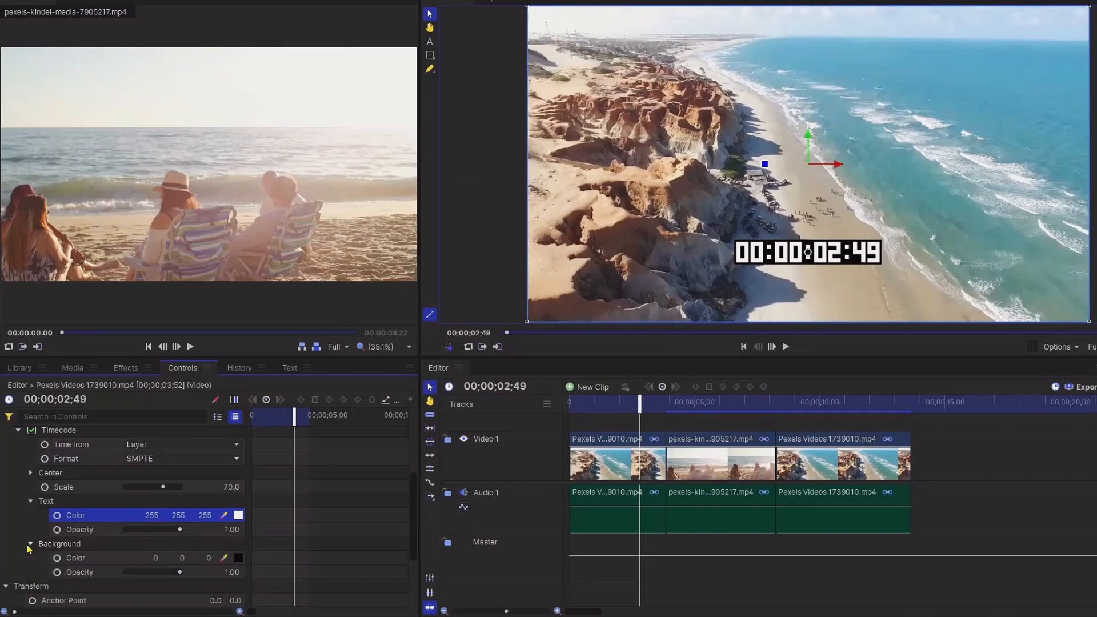
{"action": "left_click", "coordinate": [238, 559]}
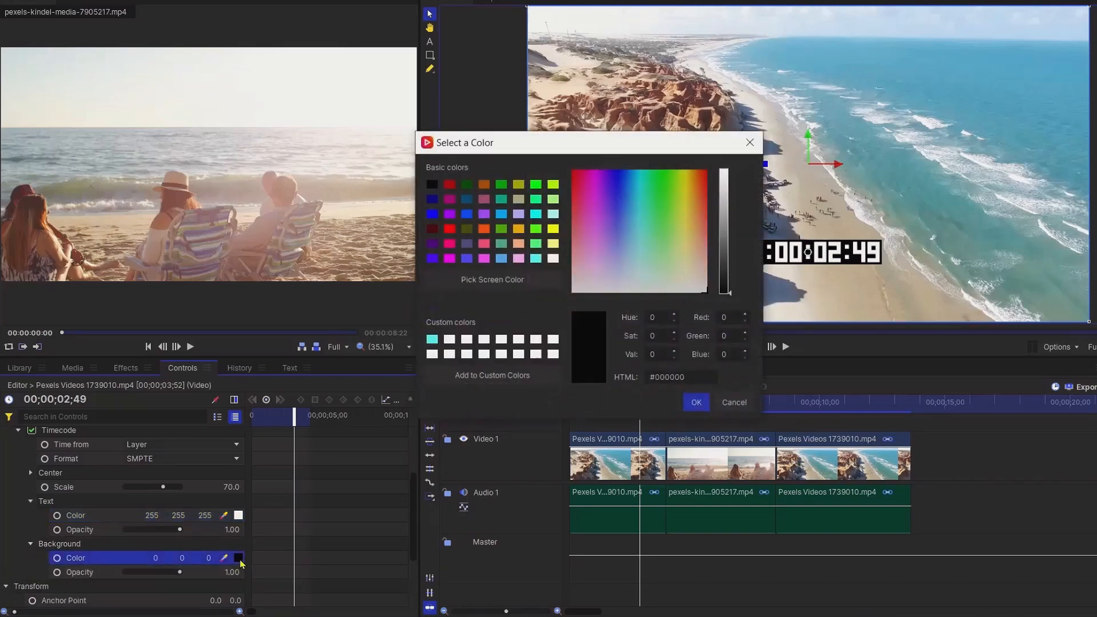
{"action": "left_click", "coordinate": [466, 259]}
{"action": "left_click", "coordinate": [700, 402]}
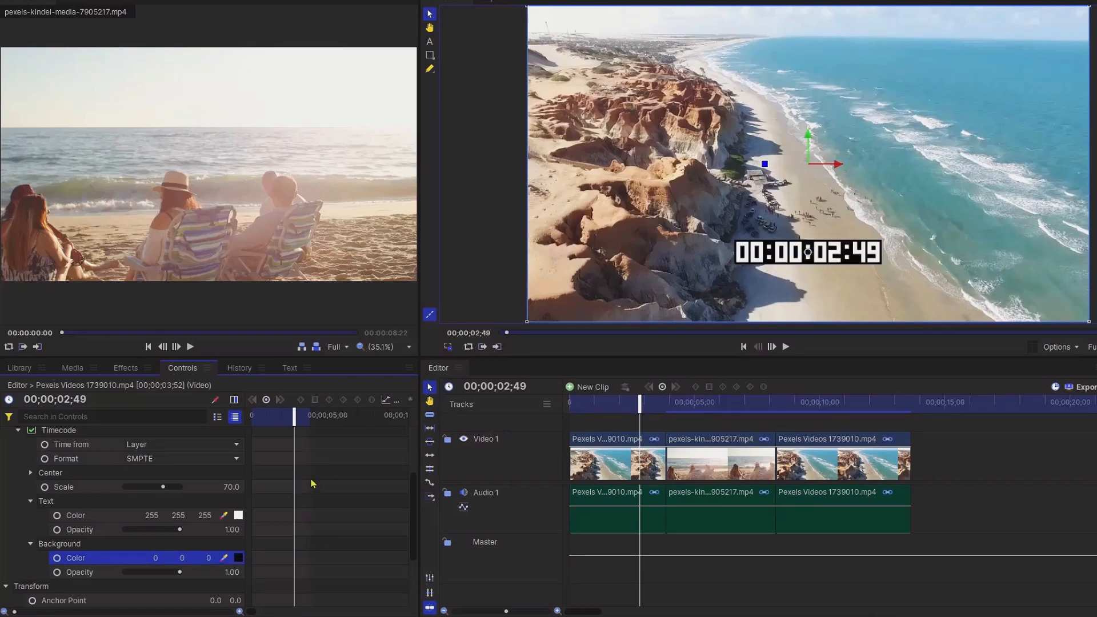
Step: Try moving the timecode's center position, then undo the move
{"action": "mouse_move", "coordinate": [180, 531]}
{"action": "left_mouse_down"}
{"action": "mouse_move", "coordinate": [137, 531]}
{"action": "mouse_move", "coordinate": [192, 536]}
{"action": "left_mouse_up"}
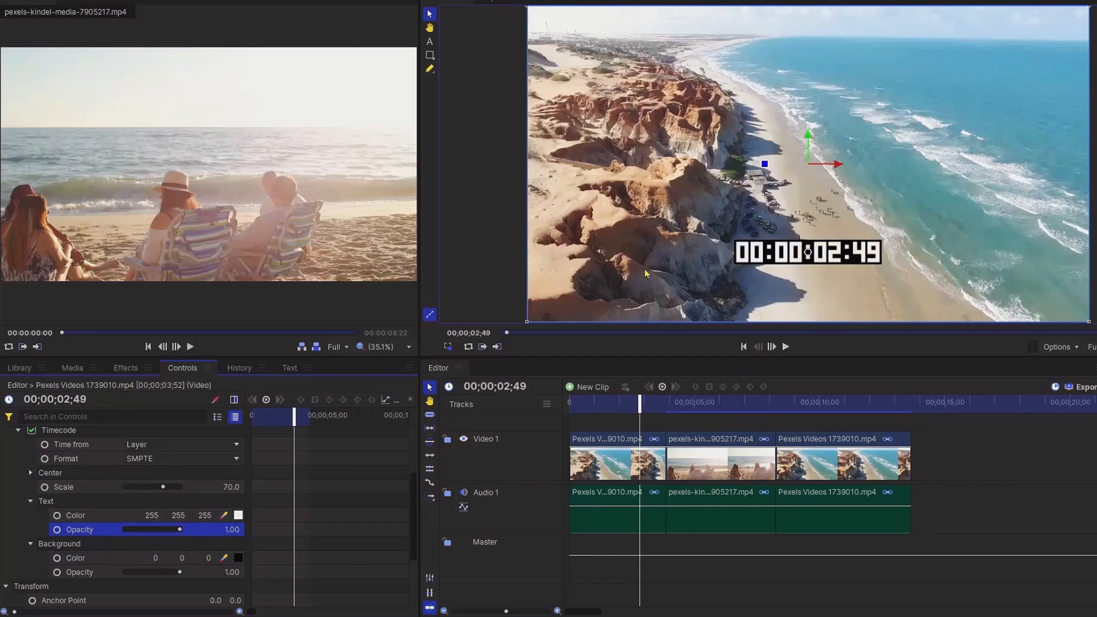
{"action": "left_click", "coordinate": [31, 473]}
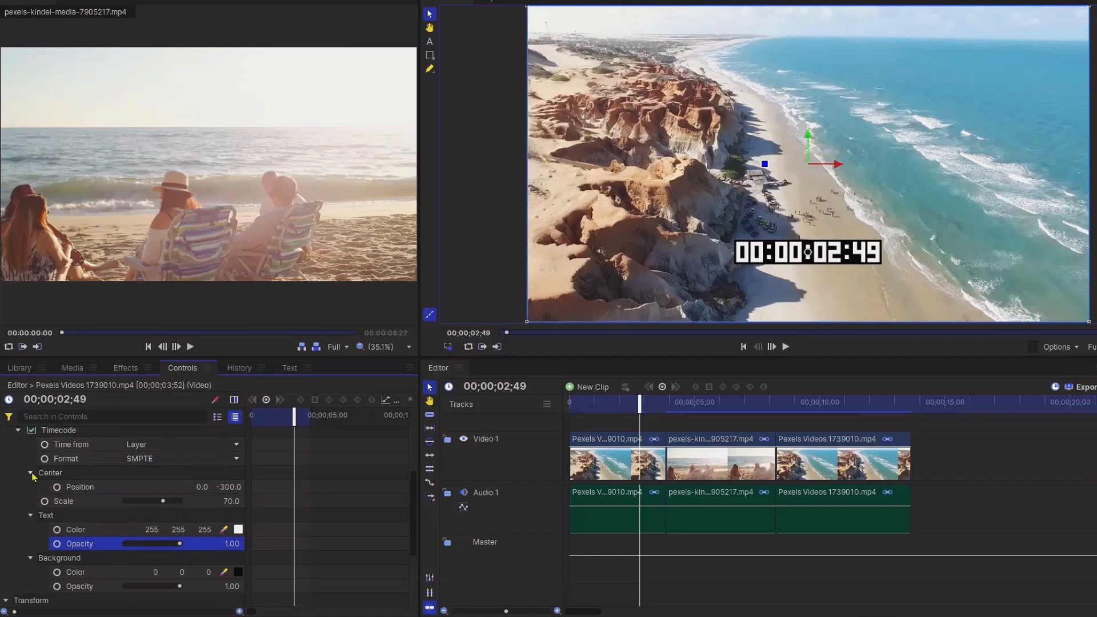
{"action": "left_click_drag", "start_coordinate": [235, 485], "coordinate": [361, 498]}
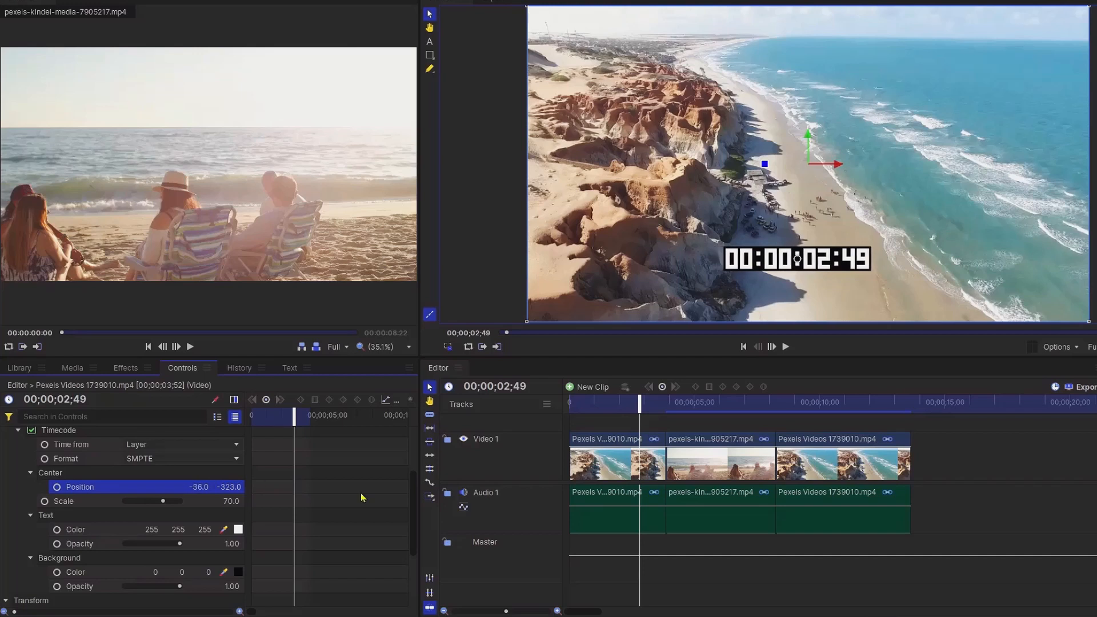
{"action": "key", "text": "ctrl+z"}
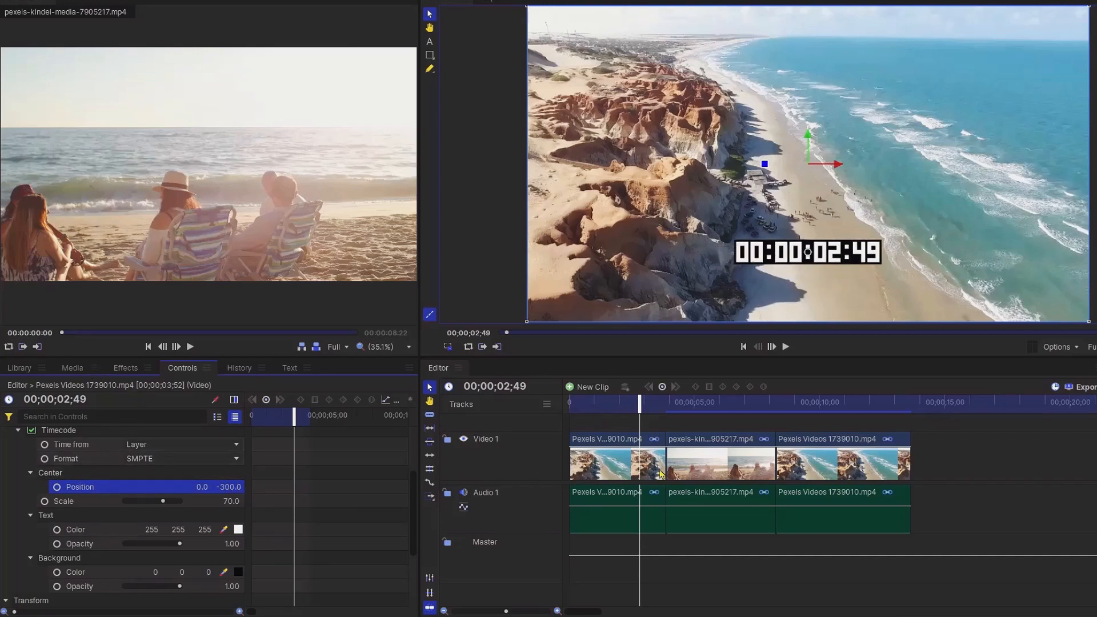
Step: Apply the Timecode effect to the second clip on the timeline
{"action": "left_click", "coordinate": [712, 447]}
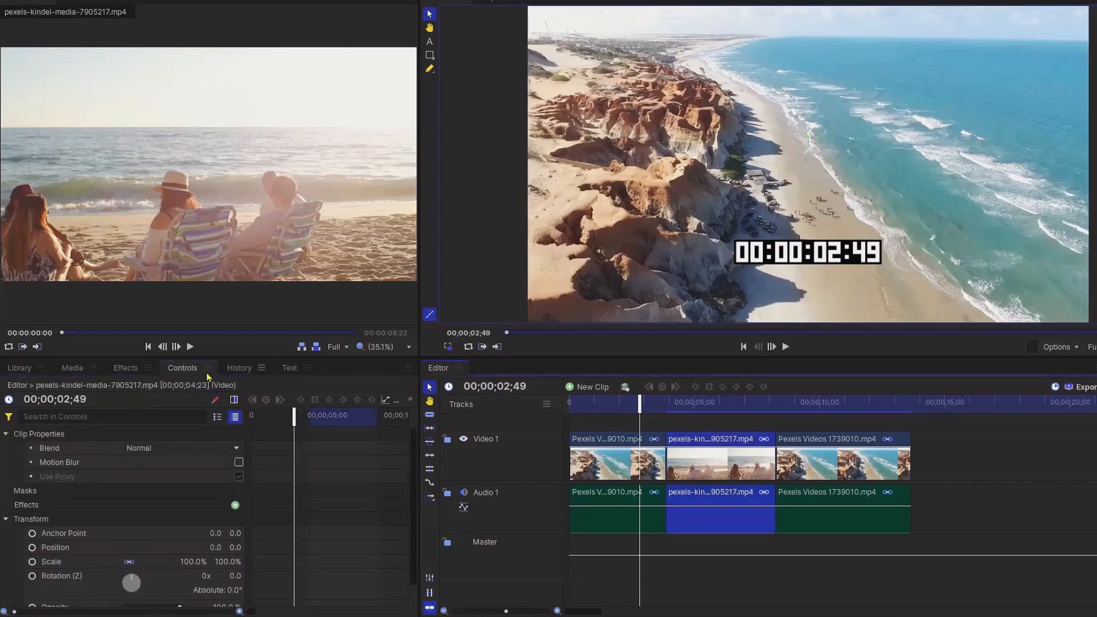
{"action": "left_click", "coordinate": [125, 368]}
{"action": "left_click_drag", "start_coordinate": [161, 452], "coordinate": [729, 492]}
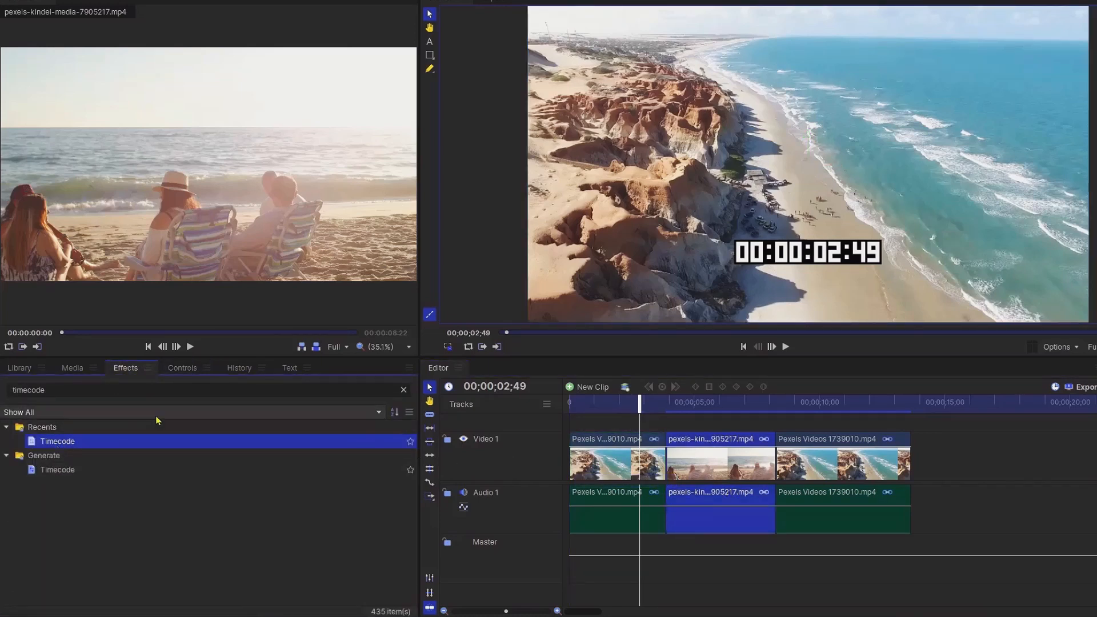
{"action": "left_click_drag", "start_coordinate": [109, 441], "coordinate": [714, 468]}
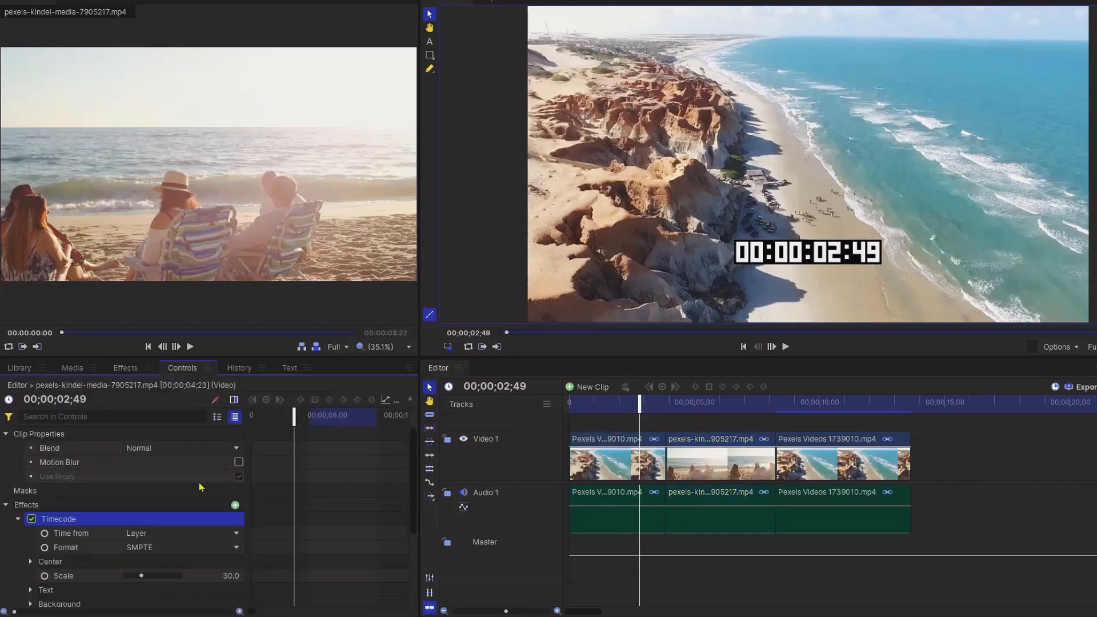
Step: Set the second clip's timecode scale to 70
{"action": "left_click", "coordinate": [231, 576]}
{"action": "type", "text": "70"}
{"action": "key", "text": "Return"}
Step: Play back across the second clip to preview its timecode overlay
{"action": "left_click_drag", "start_coordinate": [636, 404], "coordinate": [623, 404]}
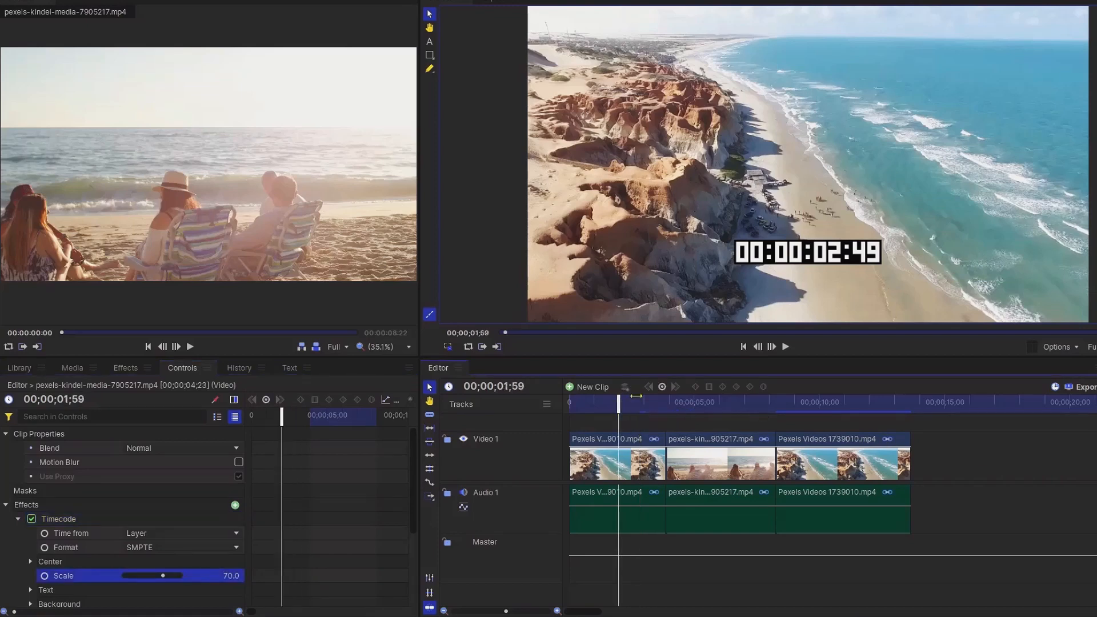
{"action": "left_click", "coordinate": [791, 350]}
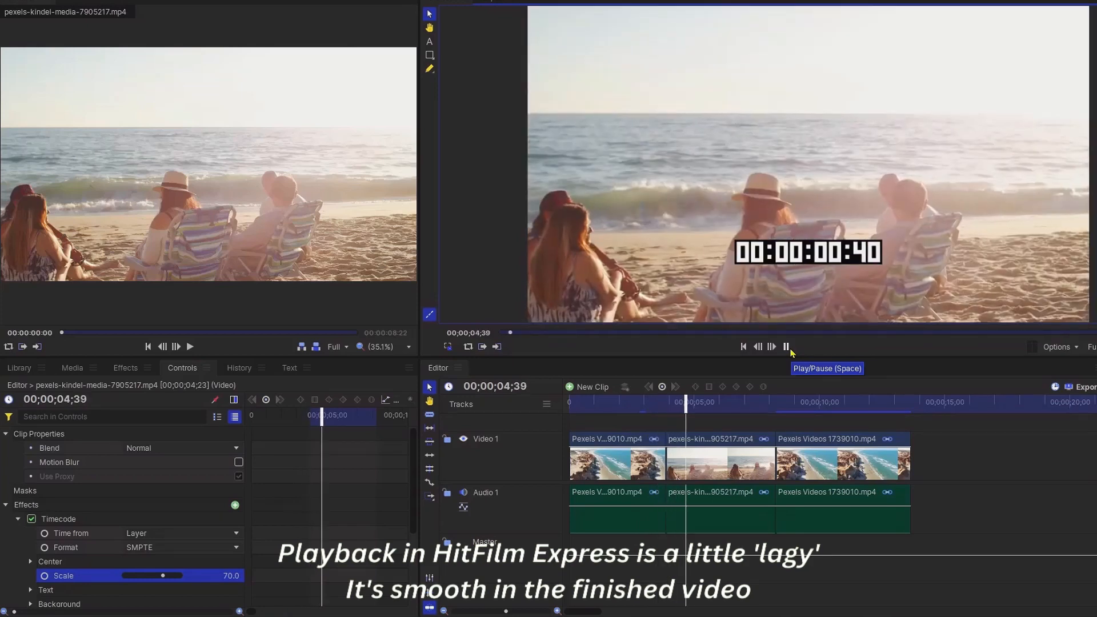
{"action": "left_click", "coordinate": [787, 348]}
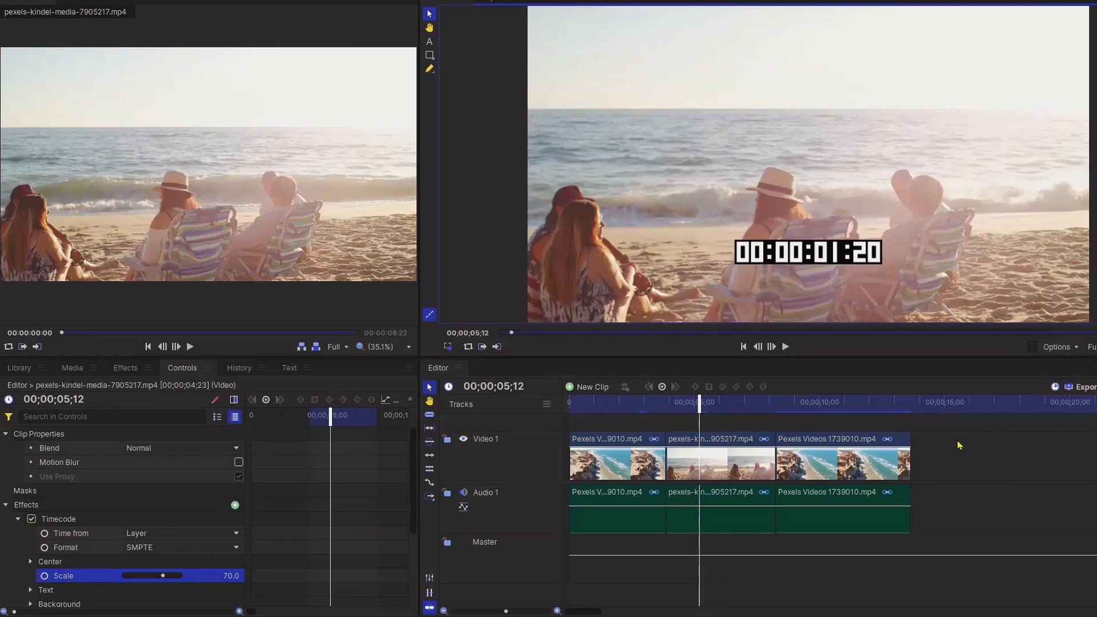
Step: Set the first clip's timecode Time from option to Timeline
{"action": "left_click_drag", "start_coordinate": [696, 410], "coordinate": [627, 410]}
{"action": "left_click", "coordinate": [608, 440]}
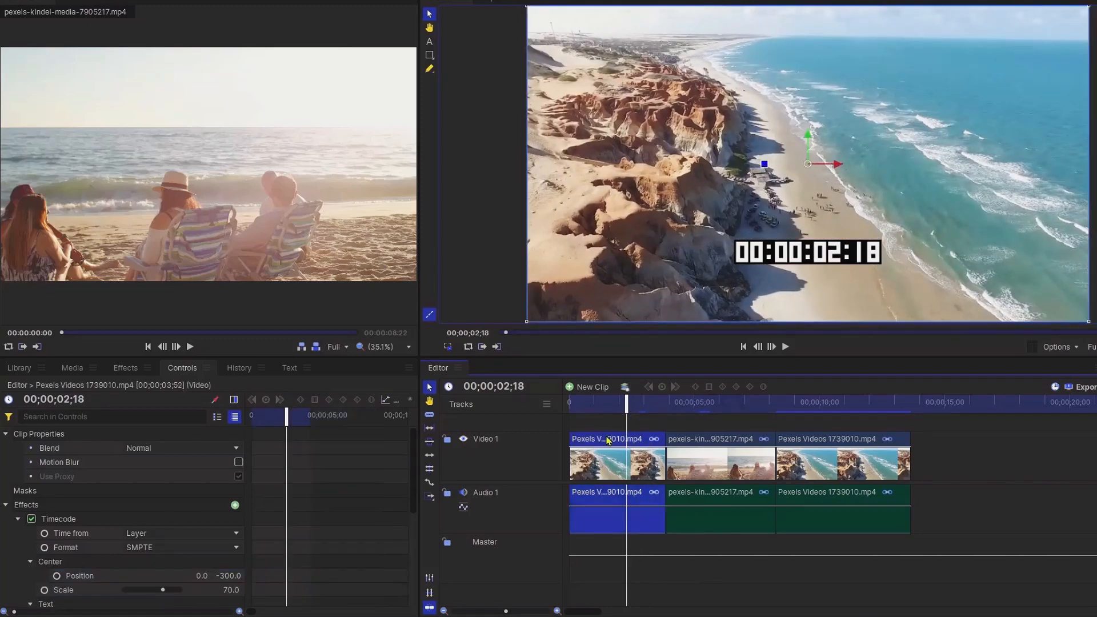
{"action": "left_click", "coordinate": [175, 536]}
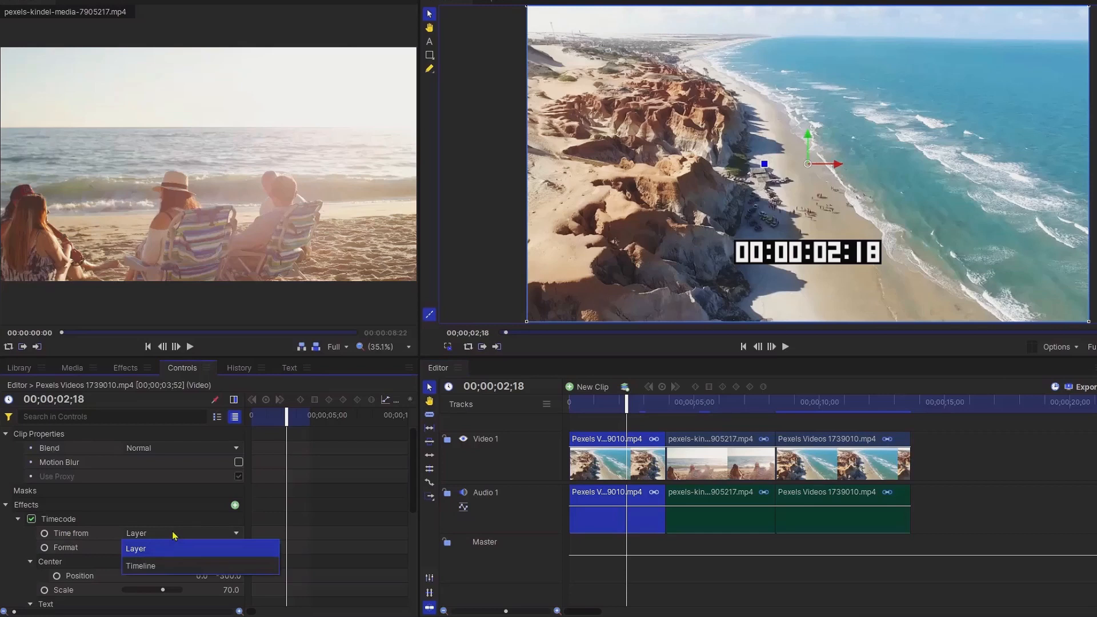
{"action": "left_click", "coordinate": [160, 566]}
Step: Set the second clip's timecode Time from option to Timeline and play back to check it
{"action": "left_click", "coordinate": [712, 446]}
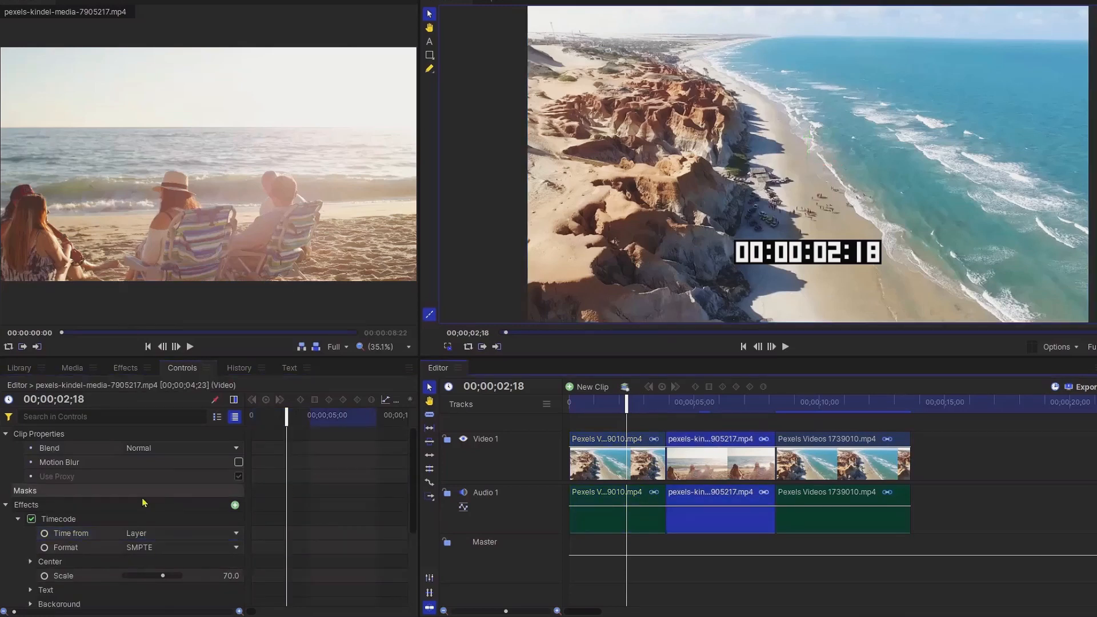
{"action": "left_click", "coordinate": [156, 534]}
{"action": "left_click", "coordinate": [155, 566]}
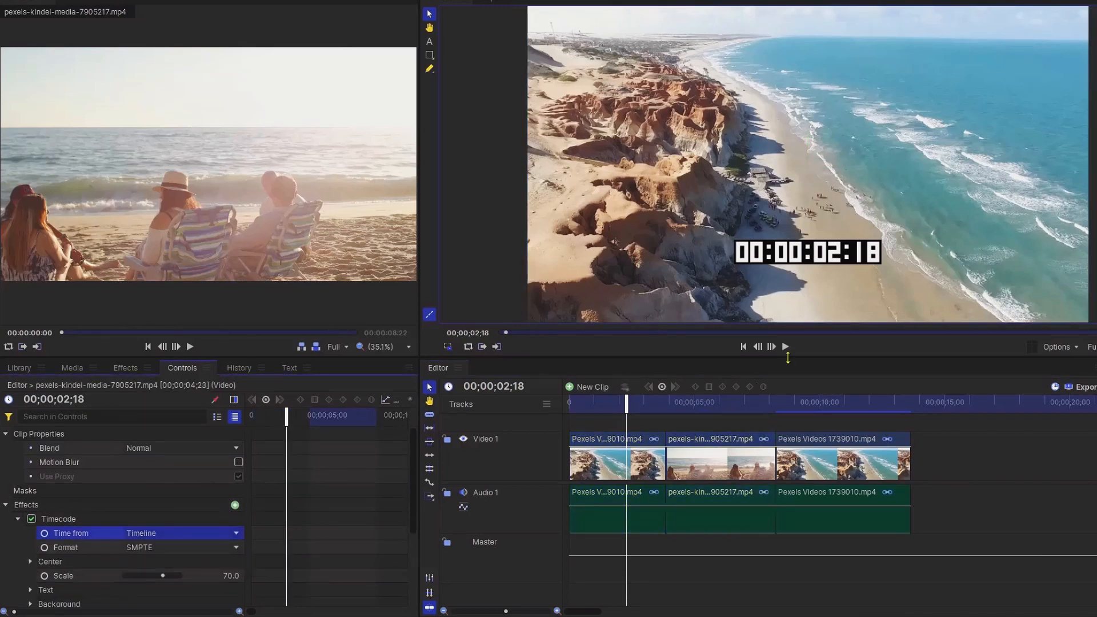
{"action": "left_click", "coordinate": [786, 347]}
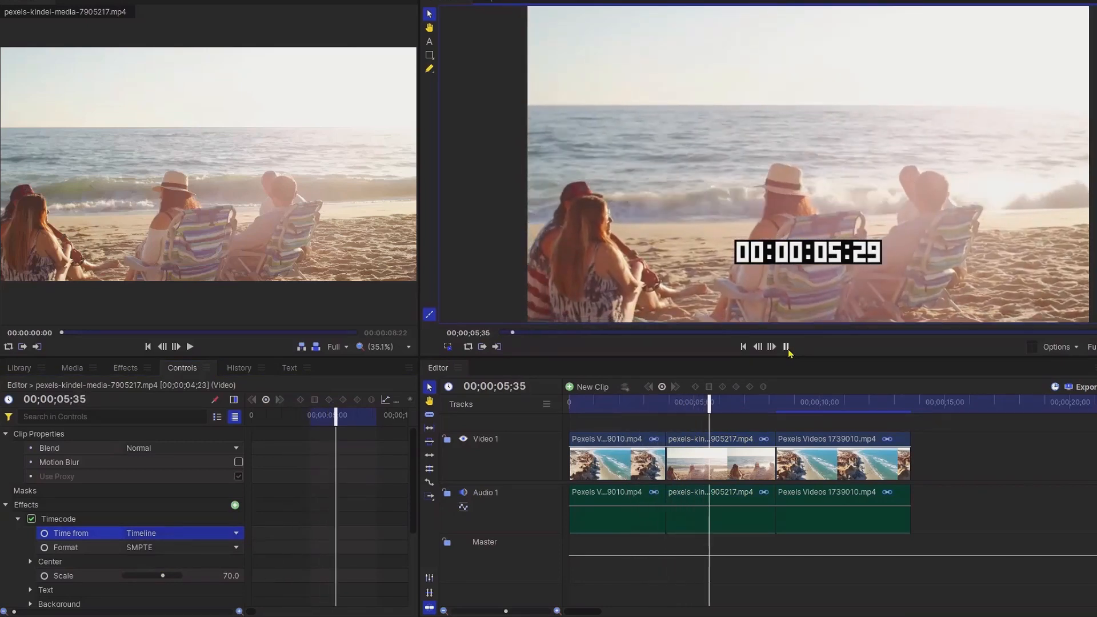
{"action": "left_click", "coordinate": [787, 347]}
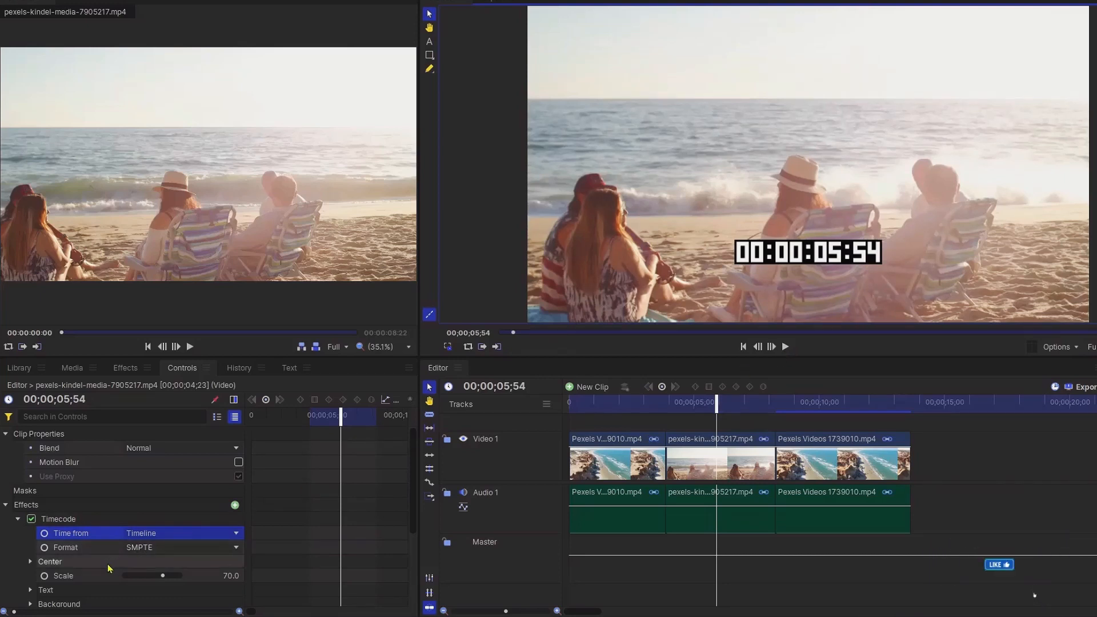
Step: Set the first clip's timecode format to Frames
{"action": "left_click", "coordinate": [613, 439]}
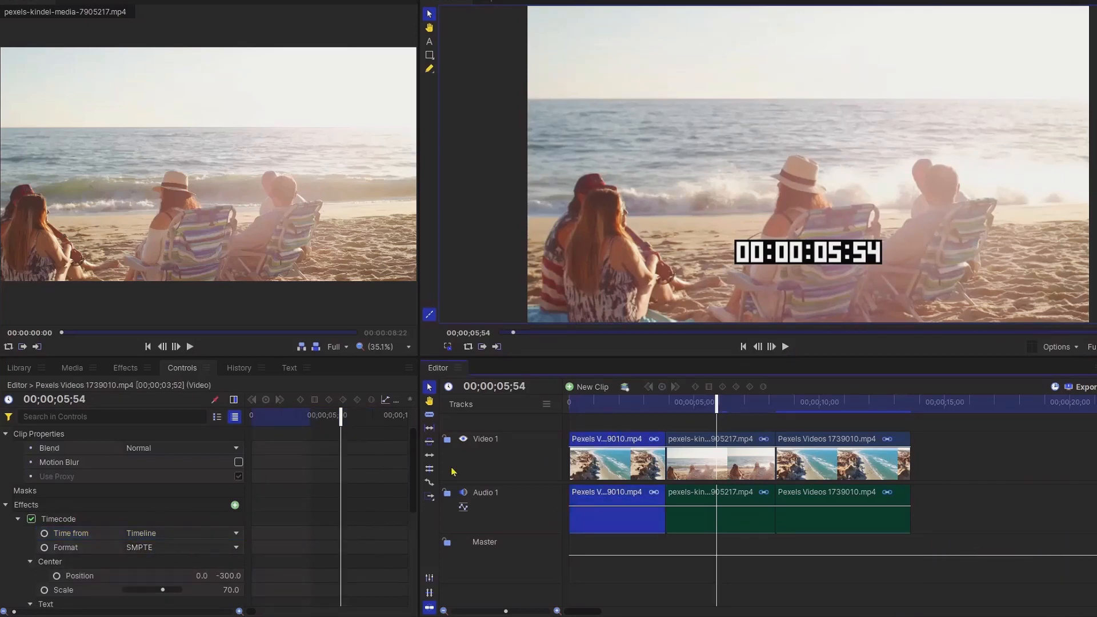
{"action": "left_click", "coordinate": [184, 549]}
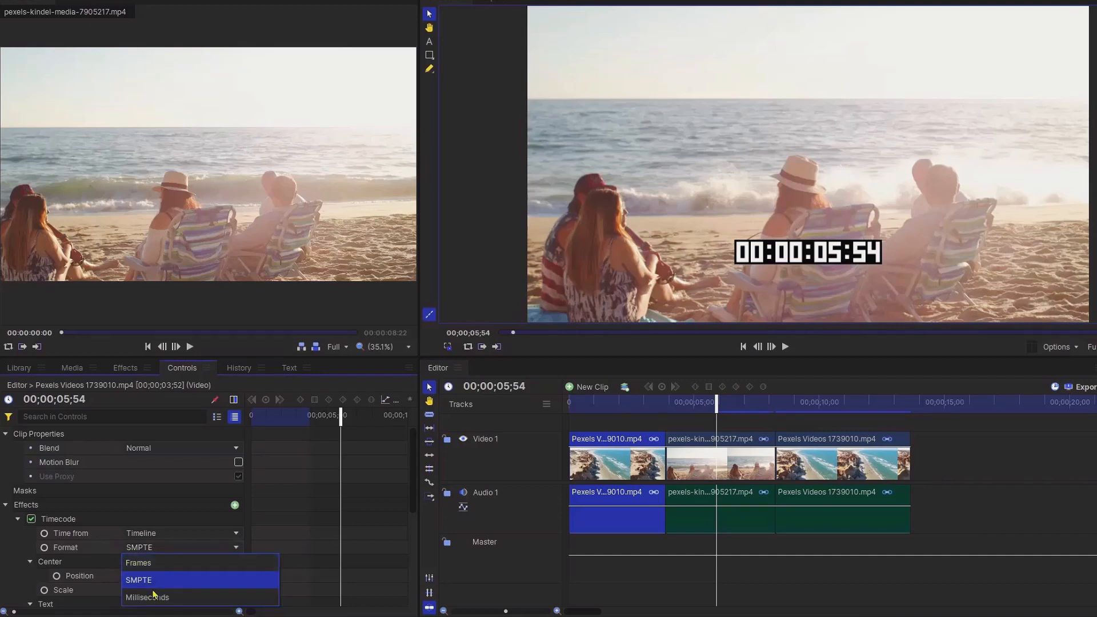
{"action": "left_click", "coordinate": [164, 569]}
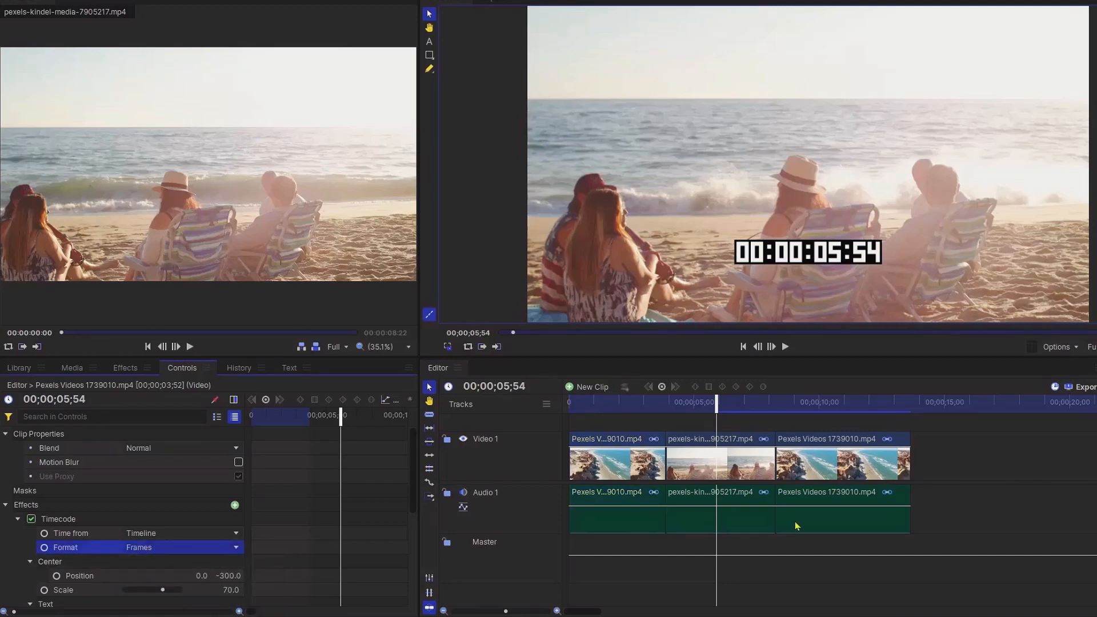
Step: Set the second clip's timecode format to Frames
{"action": "left_click", "coordinate": [737, 445]}
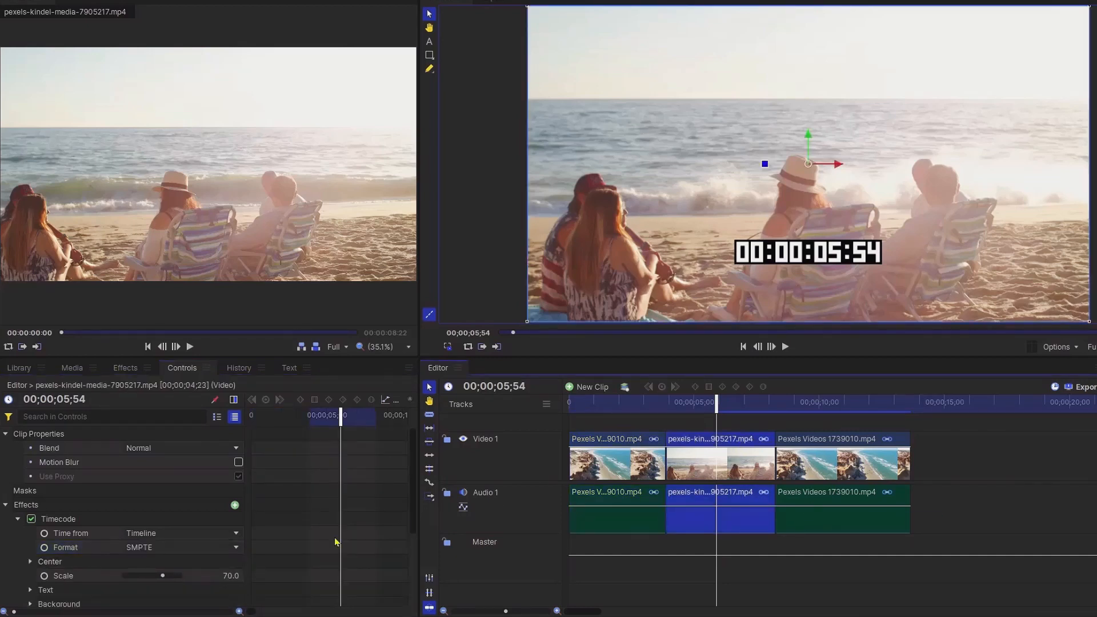
{"action": "left_click", "coordinate": [153, 547]}
{"action": "left_click", "coordinate": [156, 564]}
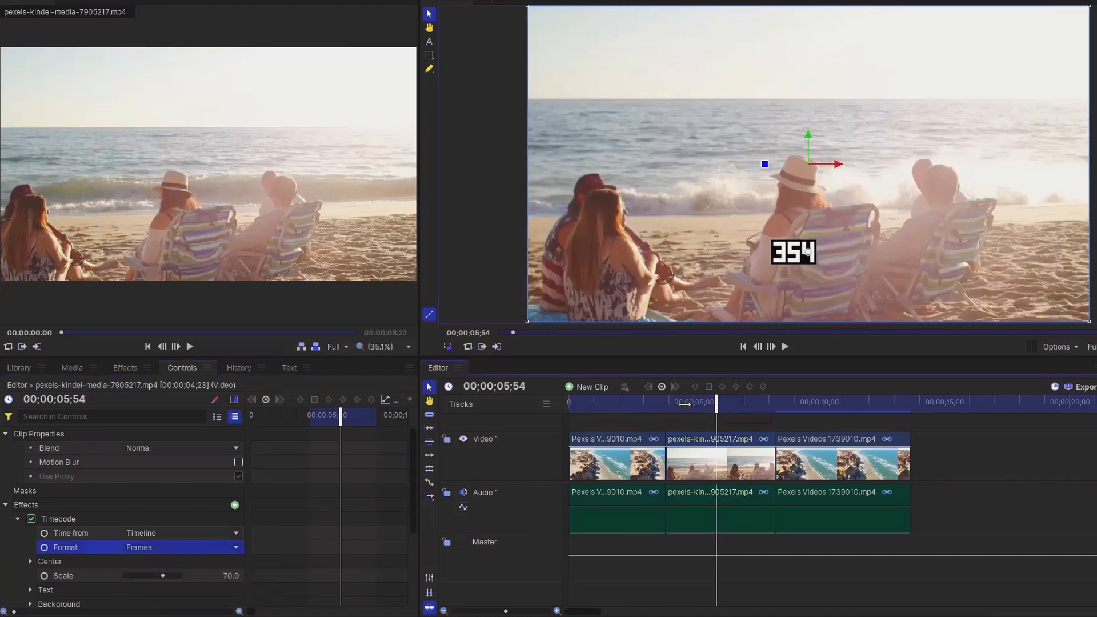
Step: Play back the timeline from around 5 seconds to check the frame-count timecode
{"action": "left_click", "coordinate": [598, 404]}
{"action": "left_click", "coordinate": [787, 347]}
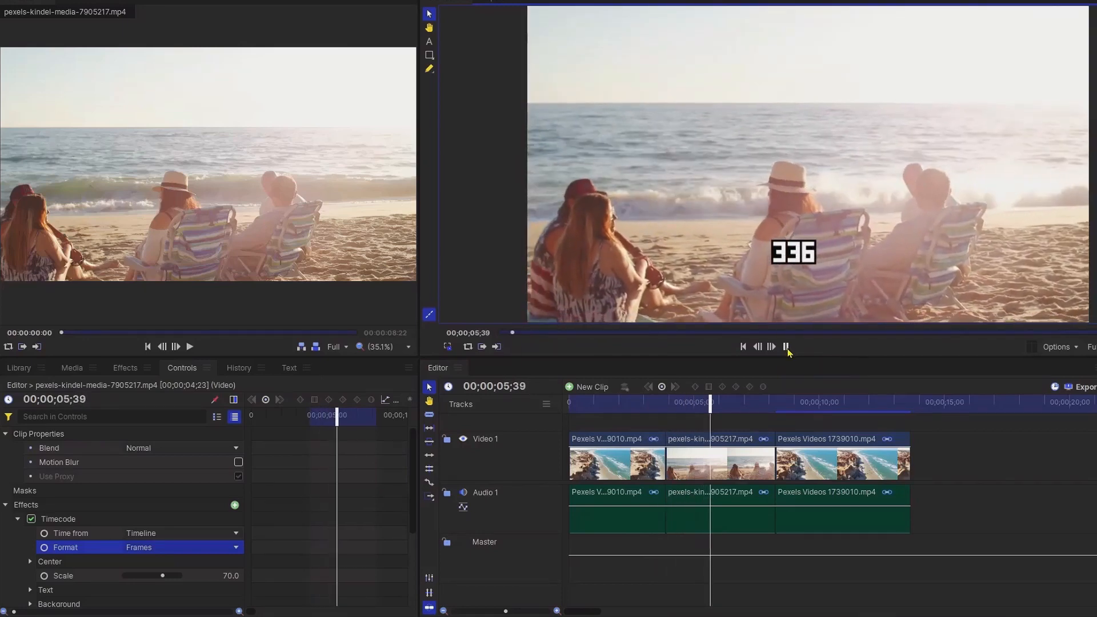
{"action": "left_click", "coordinate": [787, 347]}
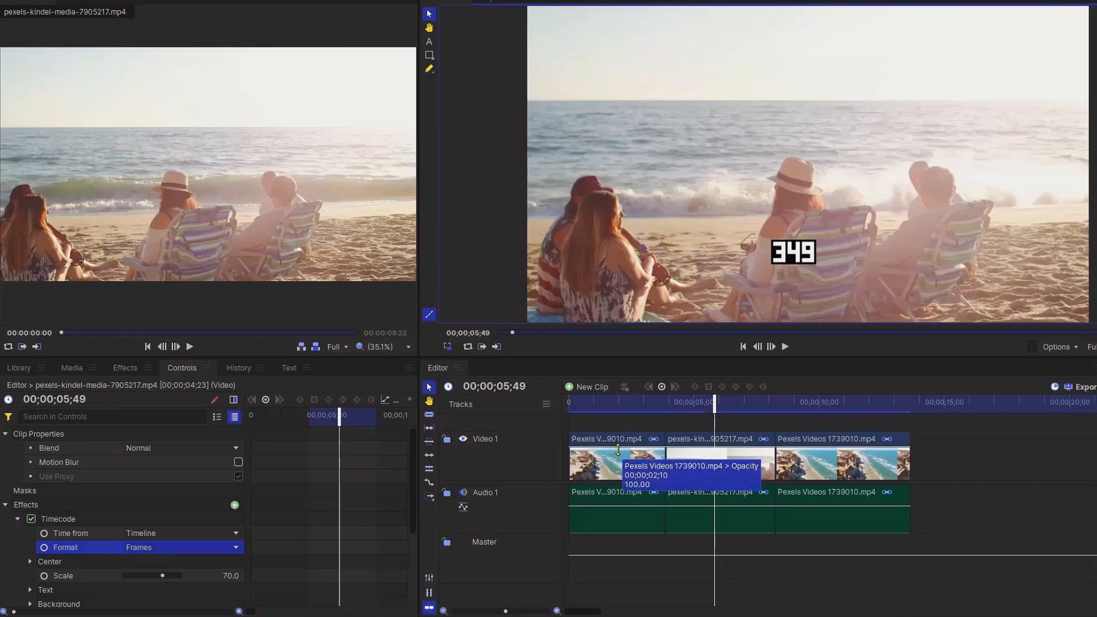
Step: Remove the effects from the first and second clips on the timeline
{"action": "right_click", "coordinate": [606, 445]}
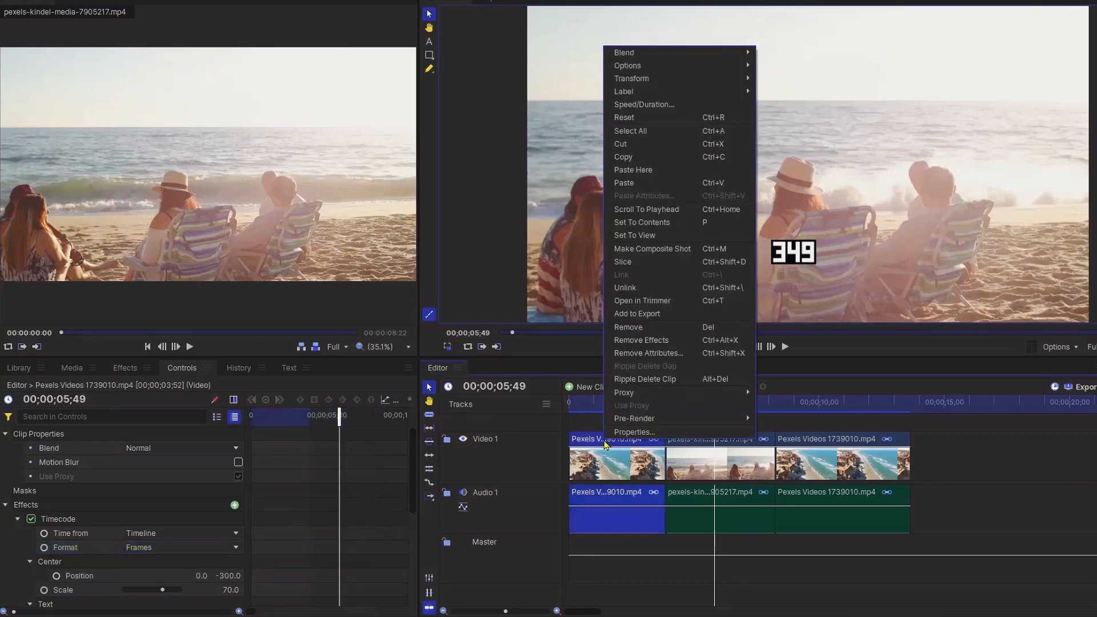
{"action": "left_click", "coordinate": [629, 341]}
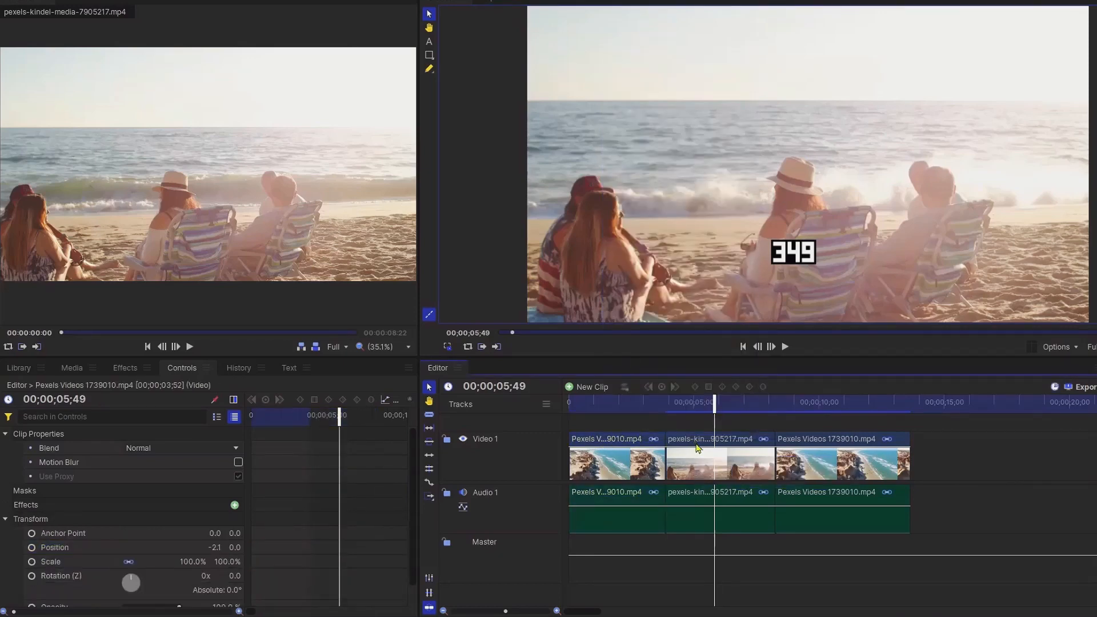
{"action": "left_click", "coordinate": [697, 451]}
{"action": "right_click", "coordinate": [698, 451]}
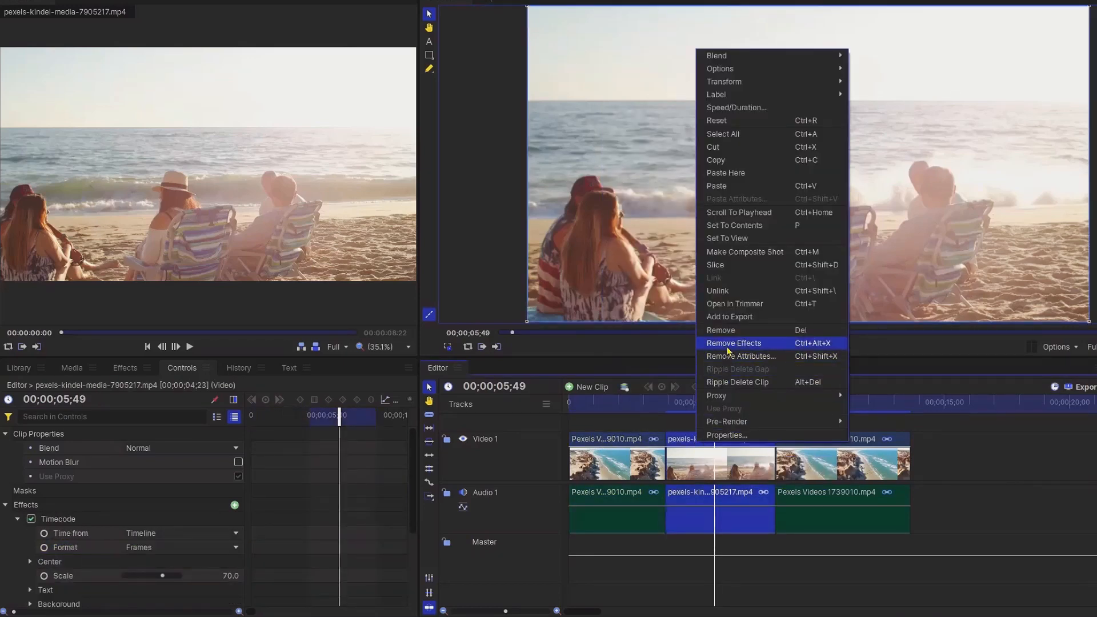
{"action": "left_click", "coordinate": [728, 345]}
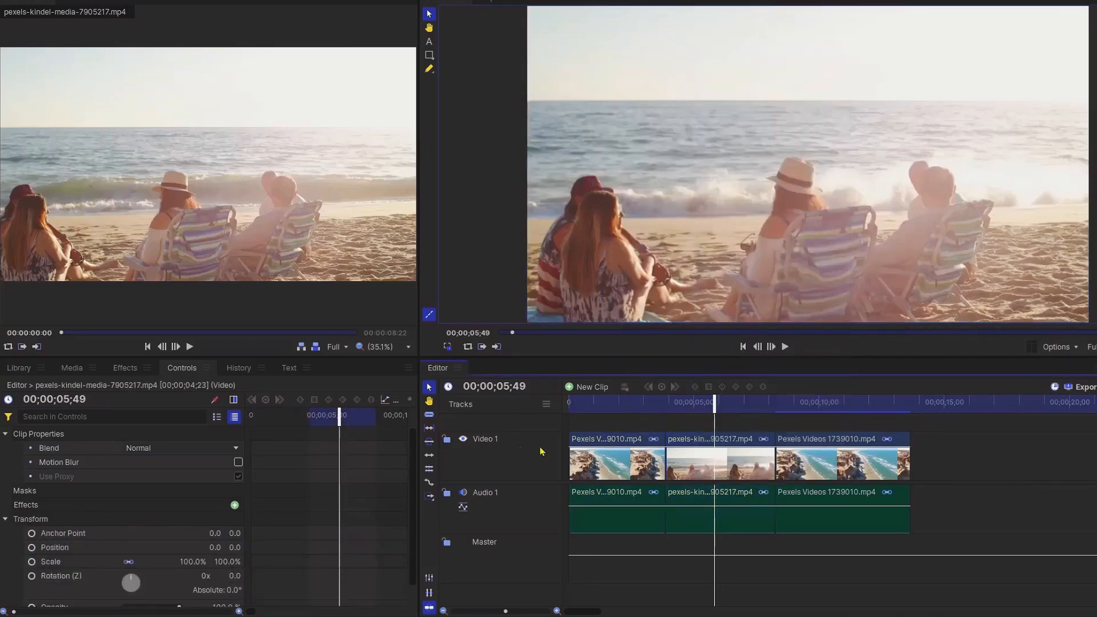
Step: Create a new 1920 × 1080 plane in the project media
{"action": "left_click", "coordinate": [75, 368]}
{"action": "left_click", "coordinate": [143, 391]}
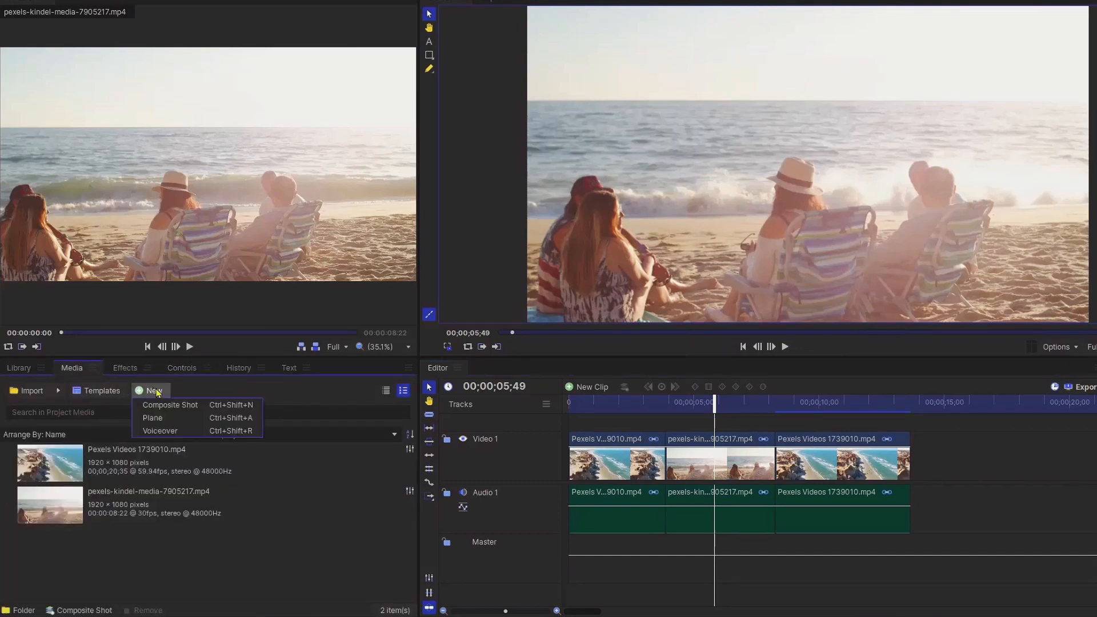
{"action": "left_click", "coordinate": [162, 422]}
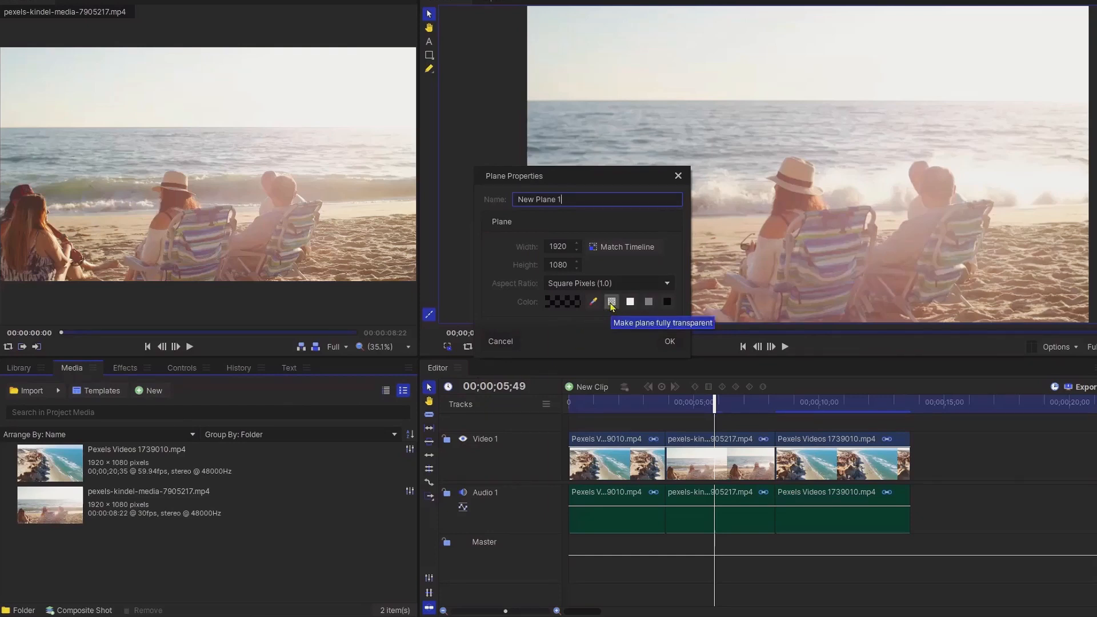
{"action": "left_click", "coordinate": [668, 342]}
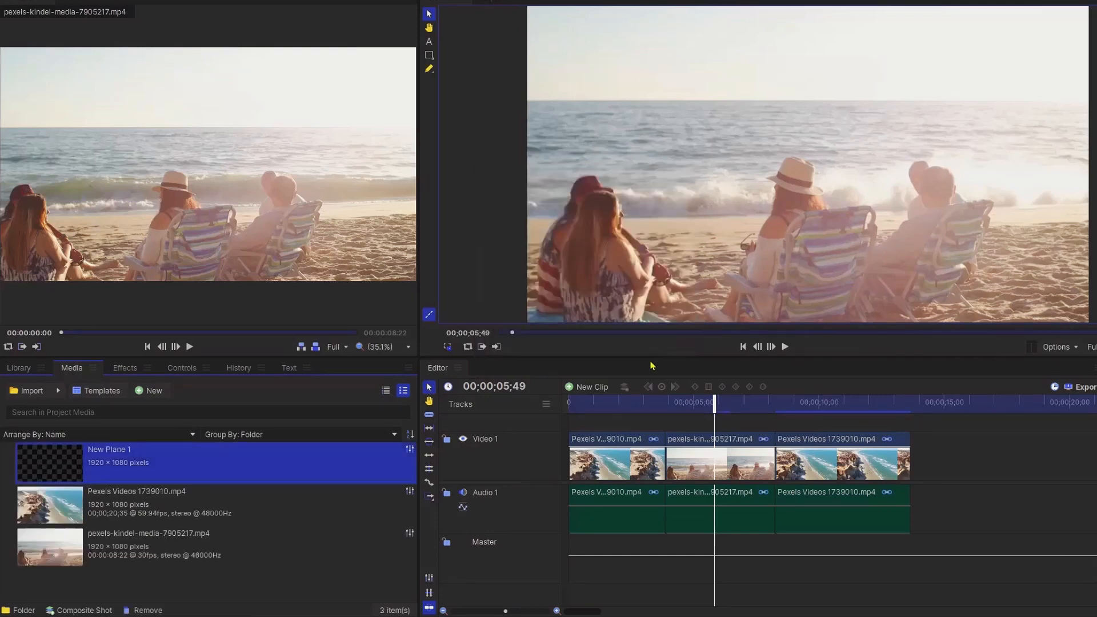
Step: Insert a new video track, place New Plane 1 on it and extend it to end with the last clip
{"action": "right_click", "coordinate": [471, 441]}
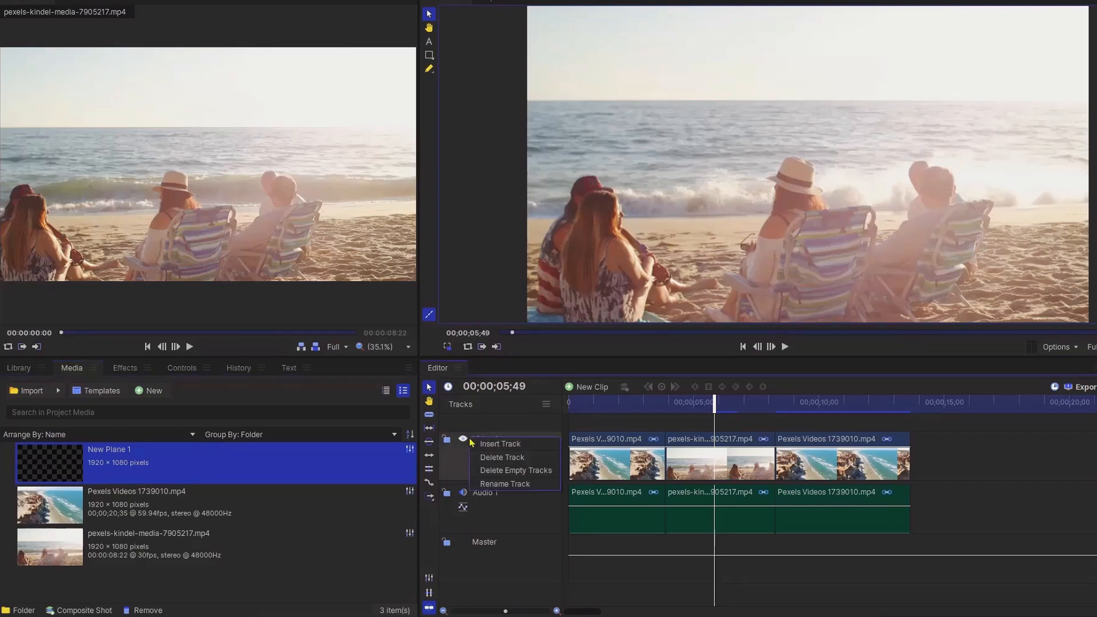
{"action": "left_click", "coordinate": [503, 446]}
{"action": "left_click", "coordinate": [66, 455]}
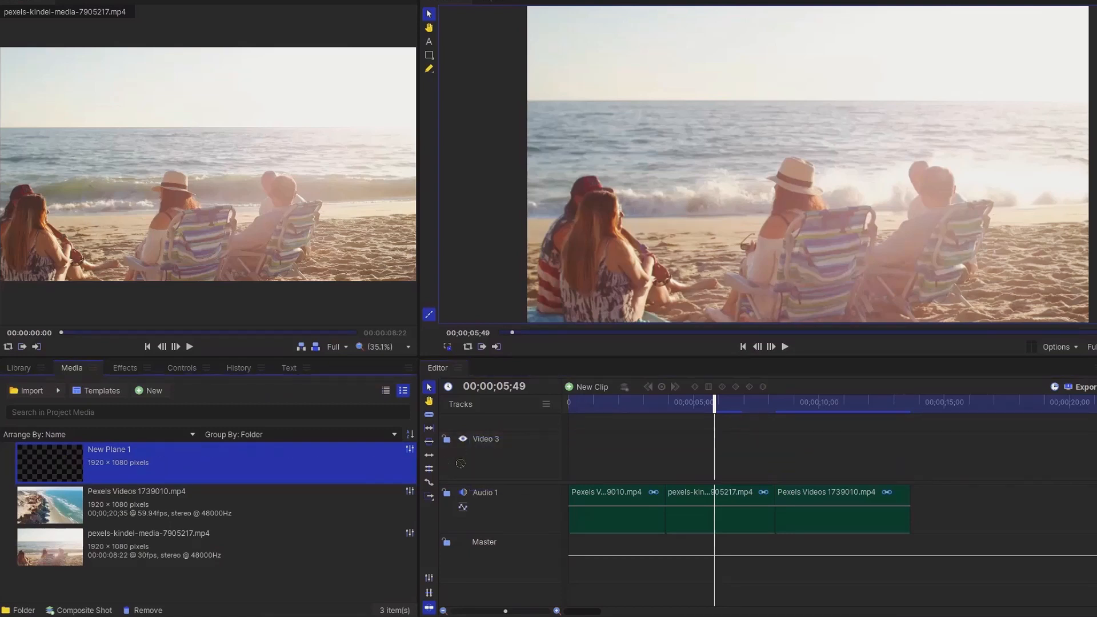
{"action": "left_click_drag", "start_coordinate": [461, 463], "coordinate": [572, 457]}
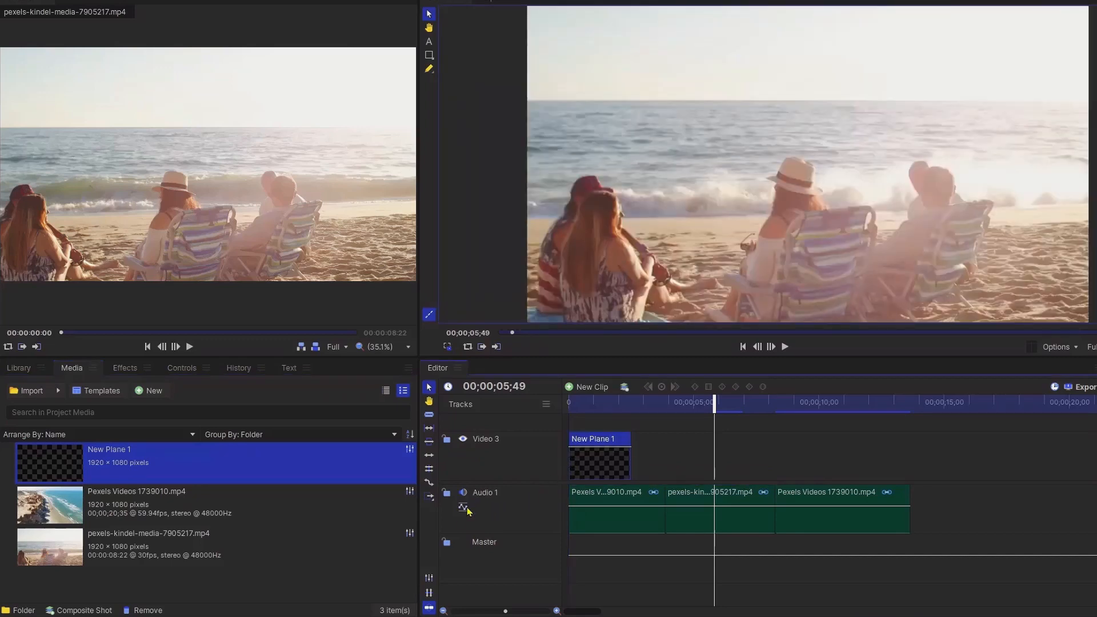
{"action": "left_click", "coordinate": [430, 483]}
{"action": "left_click_drag", "start_coordinate": [634, 445], "coordinate": [920, 463]}
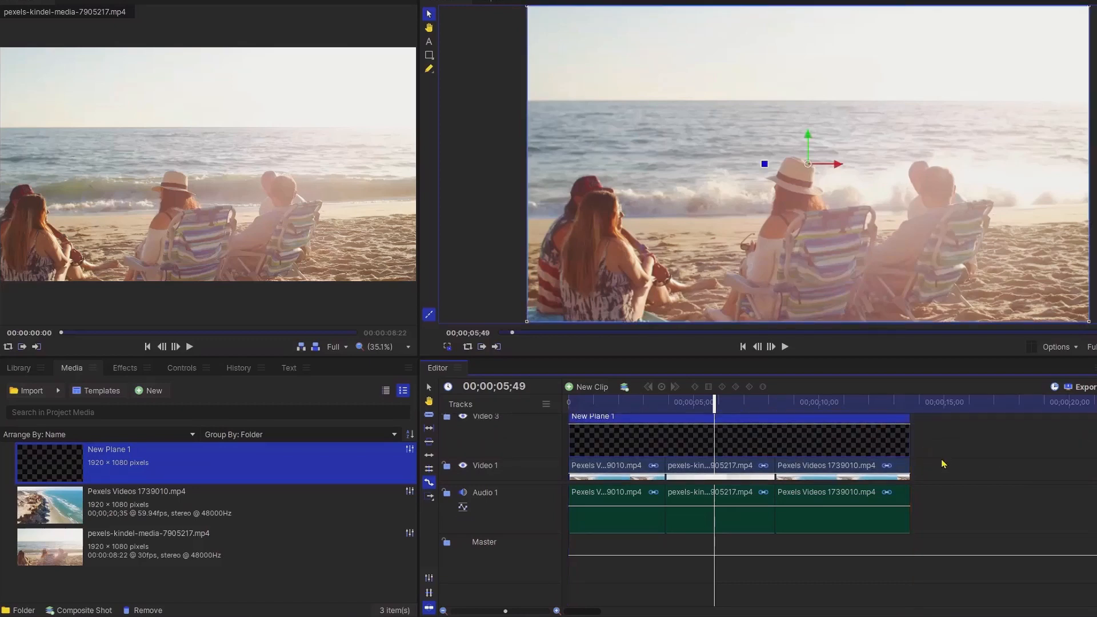
Step: Apply the Timecode effect to the plane clip and set its scale to 96
{"action": "left_click", "coordinate": [116, 369]}
{"action": "left_click_drag", "start_coordinate": [49, 445], "coordinate": [612, 446]}
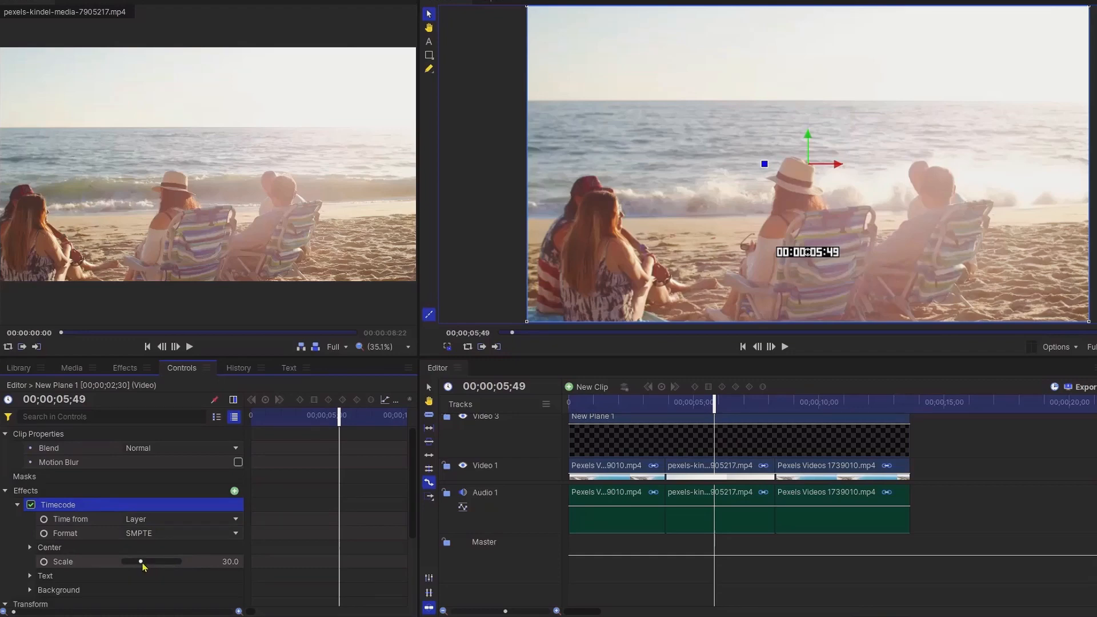
{"action": "left_click_drag", "start_coordinate": [144, 566], "coordinate": [180, 566]}
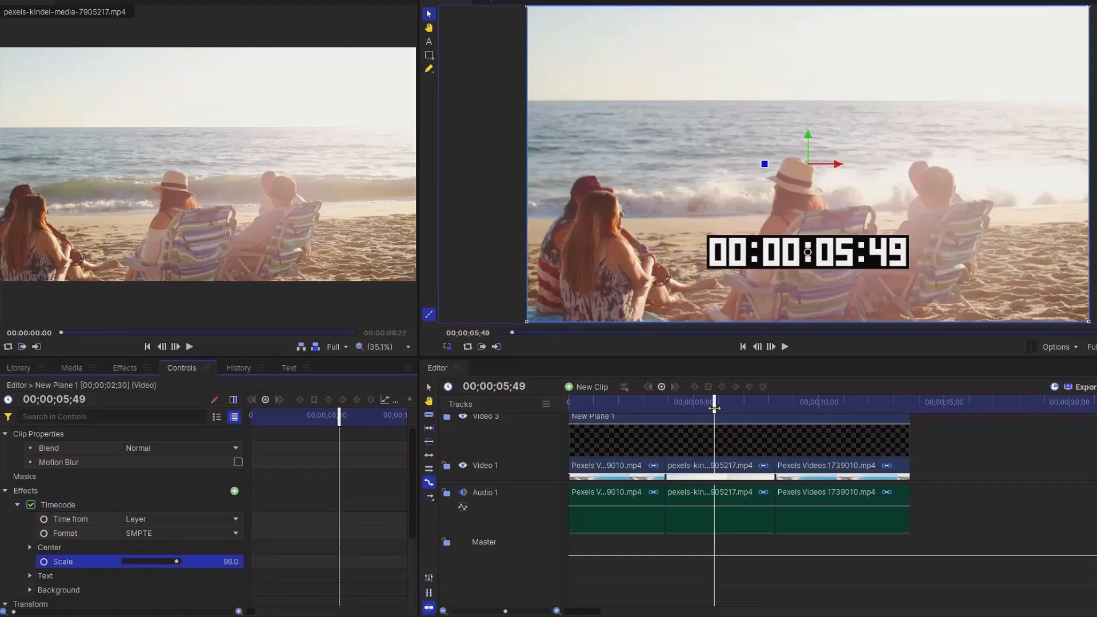
Step: Play back the timeline from the start to check the timecode overlay
{"action": "left_click_drag", "start_coordinate": [715, 409], "coordinate": [569, 408]}
{"action": "left_click", "coordinate": [785, 348]}
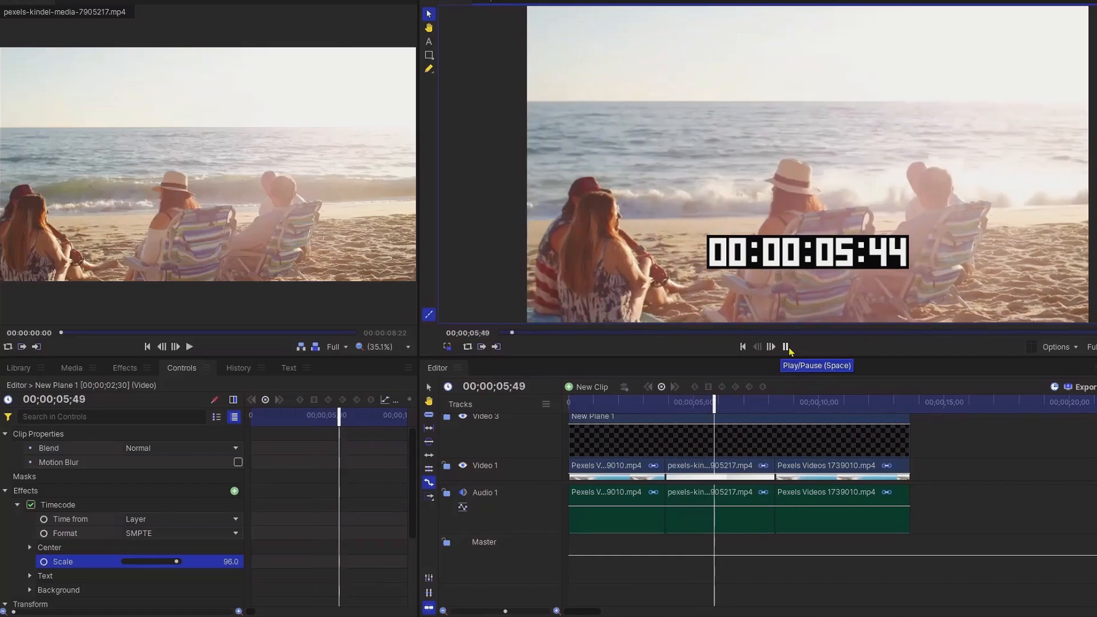
{"action": "left_click", "coordinate": [787, 348]}
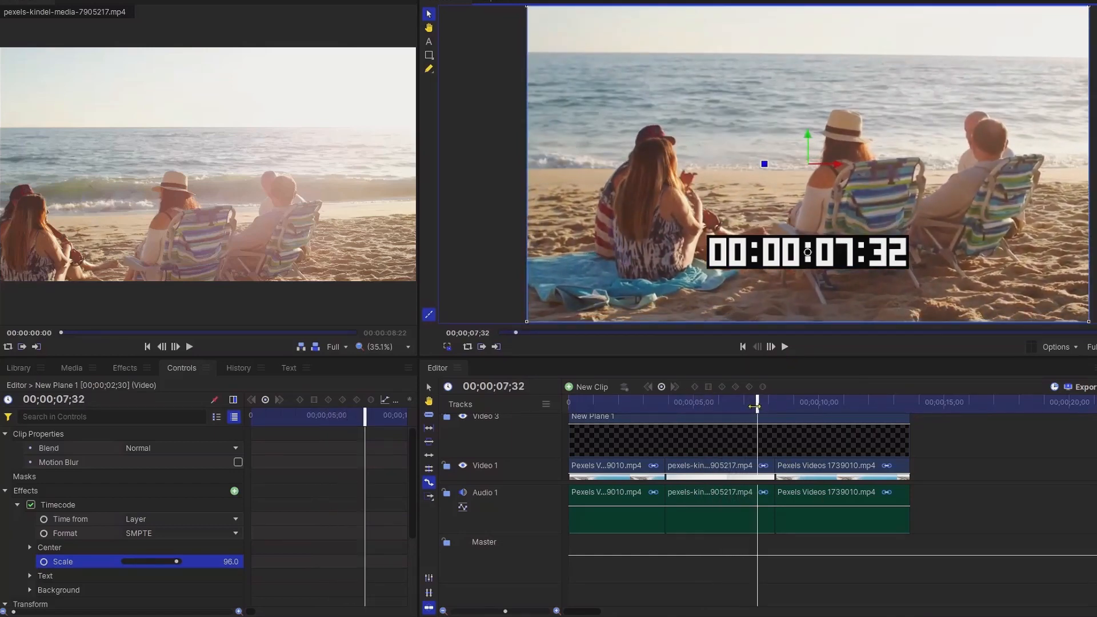
Step: Duplicate the Pexels Videos 1739010 clip after the last clip, butt it against it, and extend the plane over it
{"action": "left_click_drag", "start_coordinate": [755, 407], "coordinate": [985, 406]}
{"action": "scroll", "coordinate": [929, 449], "scroll_direction": "down", "scroll_amount": 1}
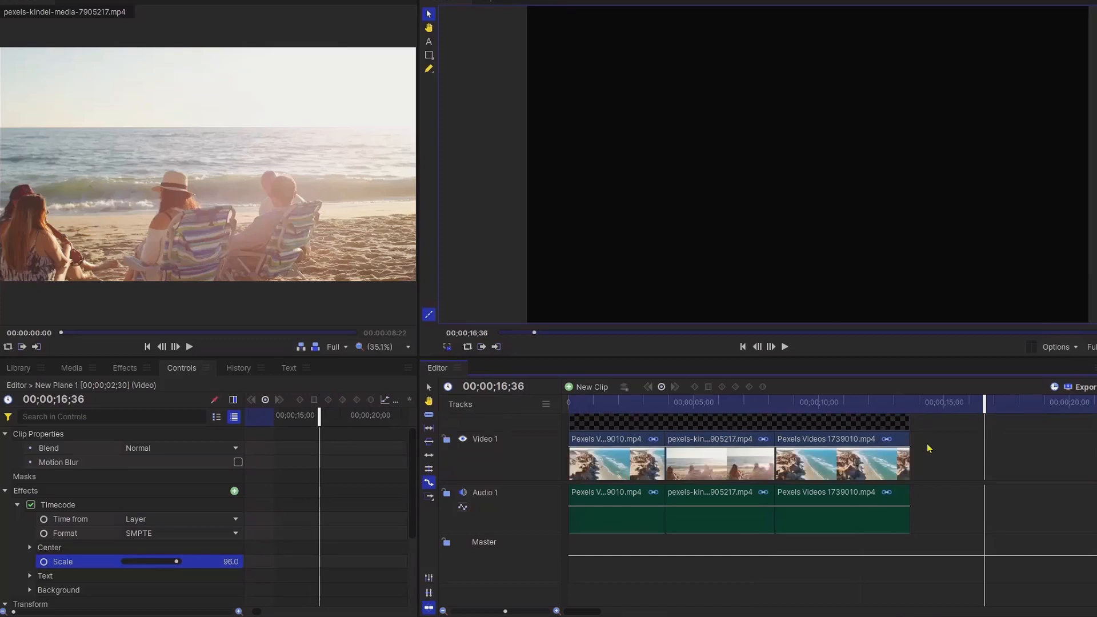
{"action": "right_click", "coordinate": [873, 461]}
{"action": "left_click", "coordinate": [918, 173]}
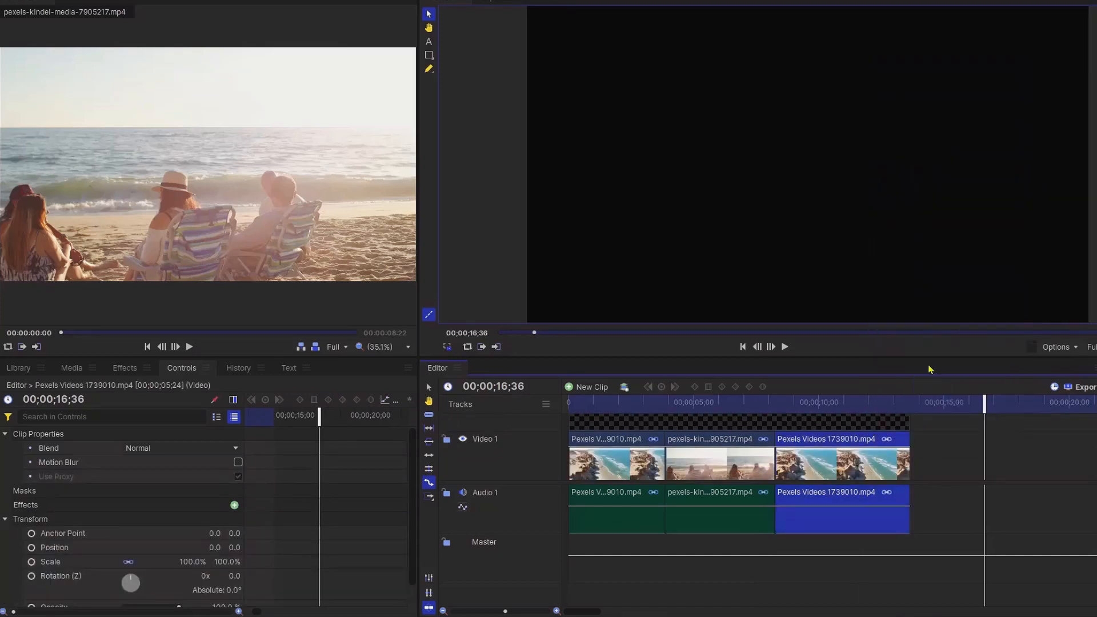
{"action": "right_click", "coordinate": [935, 450]}
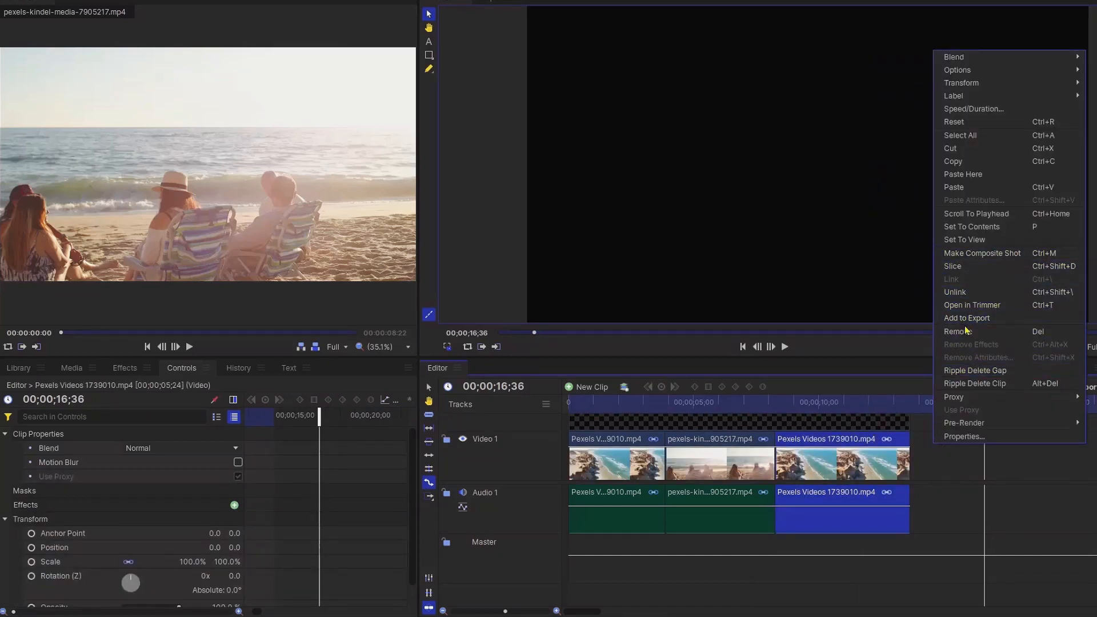
{"action": "left_click", "coordinate": [966, 193]}
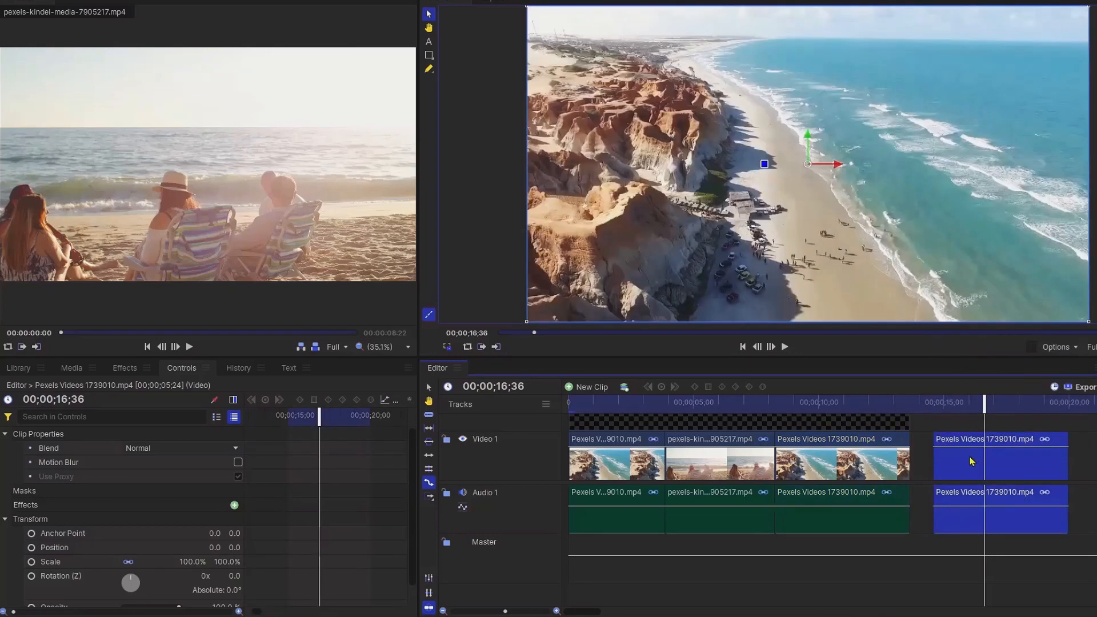
{"action": "left_click_drag", "start_coordinate": [972, 458], "coordinate": [944, 461]}
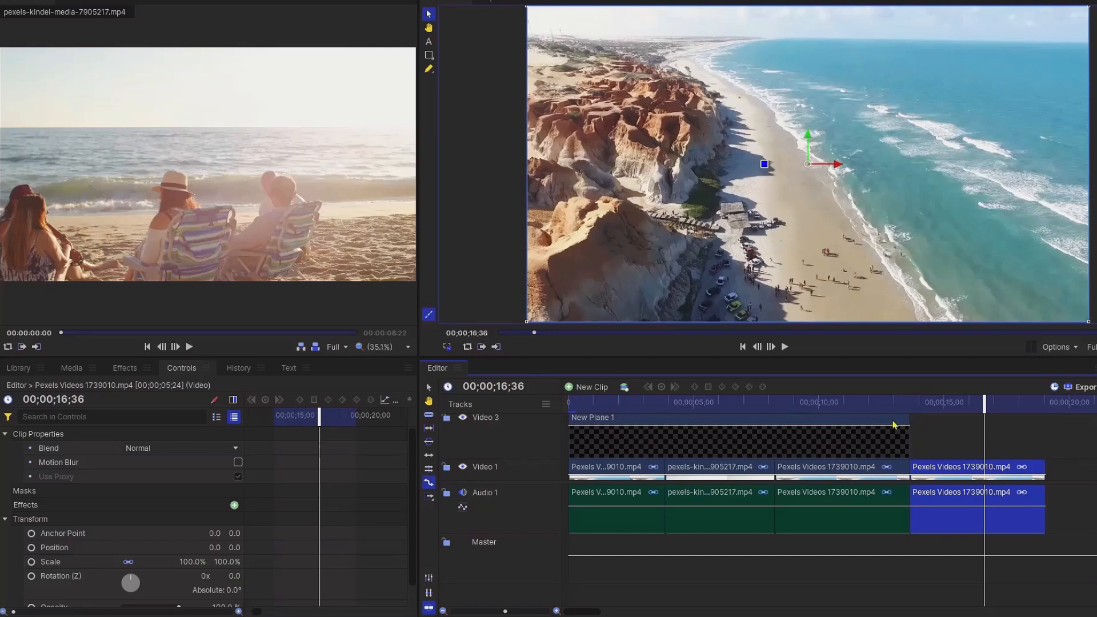
{"action": "left_click_drag", "start_coordinate": [912, 423], "coordinate": [1048, 435]}
Step: Play back the timeline from around 11 seconds to check the timecode overlay
{"action": "left_click", "coordinate": [856, 402]}
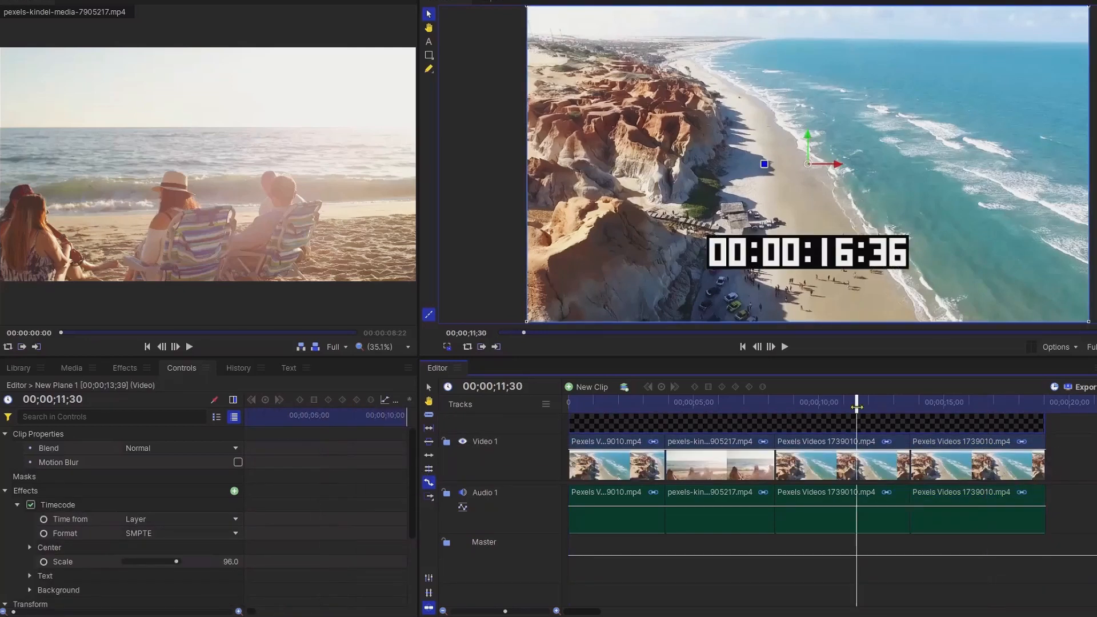
{"action": "left_click", "coordinate": [786, 347]}
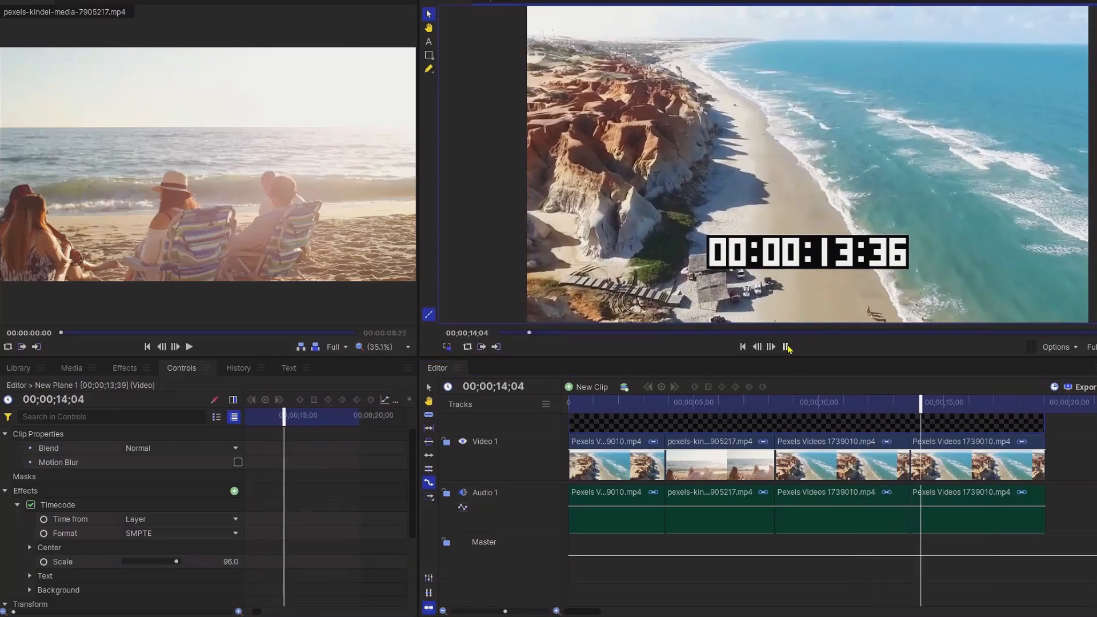
{"action": "left_click", "coordinate": [786, 347]}
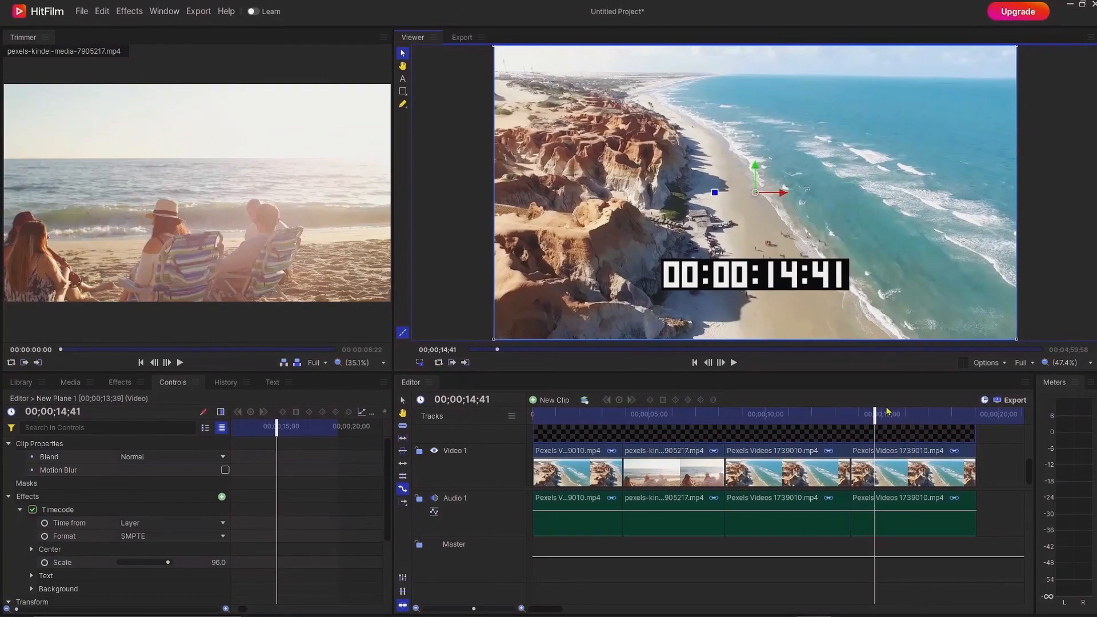